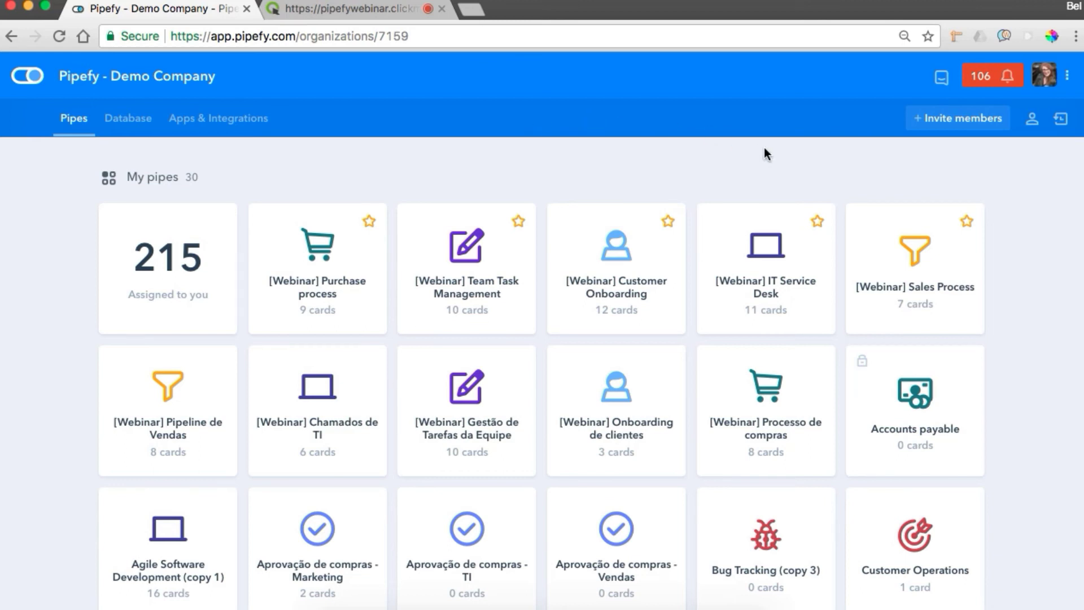
# Step: Open the [Webinar] Sales Process board and scroll across to the Won and Lost phases
pyautogui.click(885, 248)
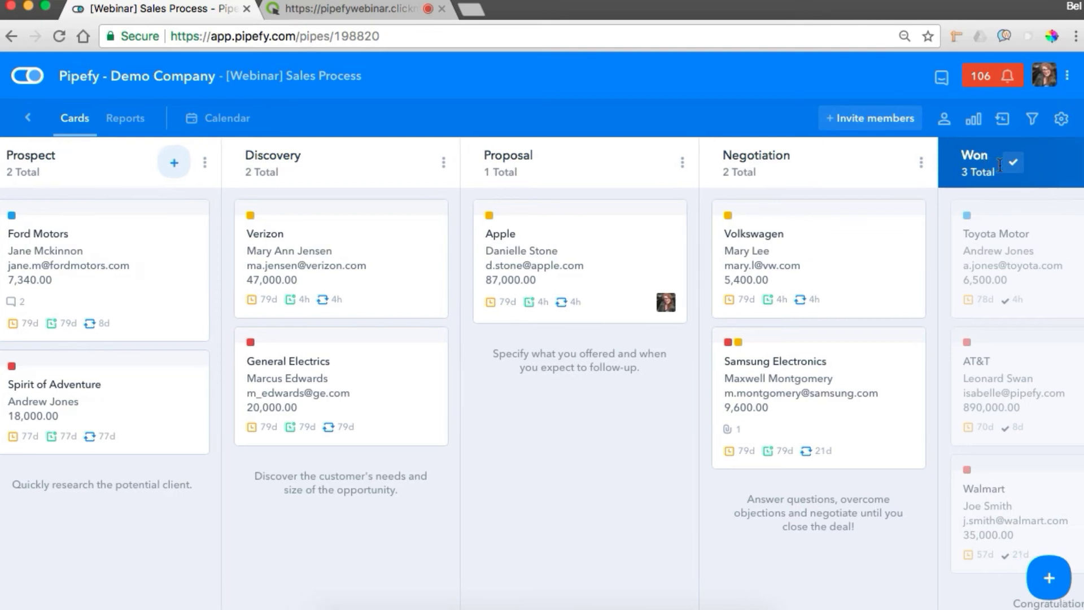
pyautogui.hscroll(5, 838, 192)
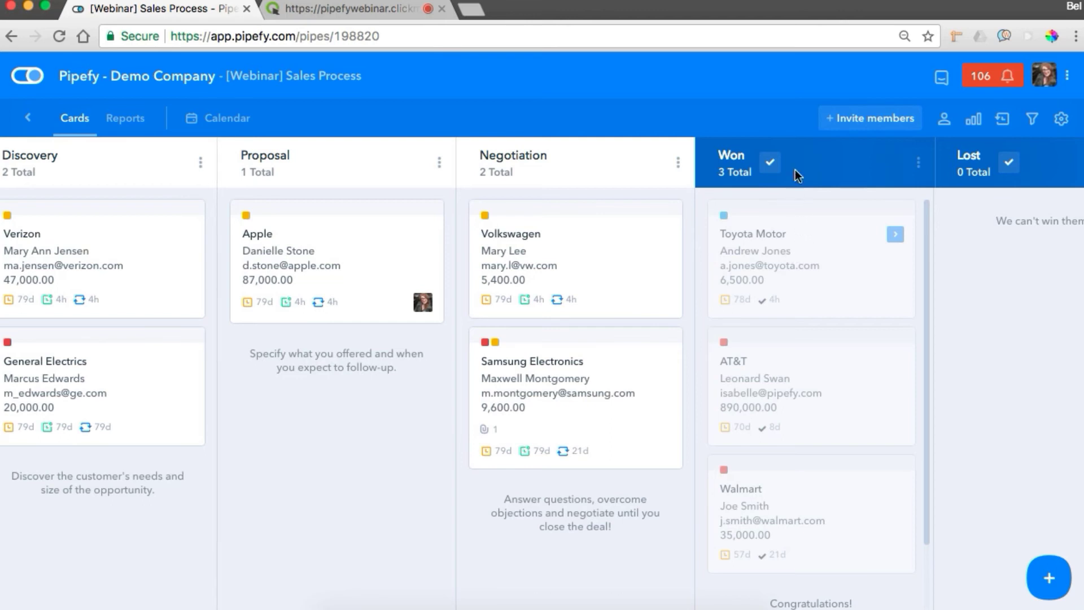
# Step: Re-save the New Customer Onboarding pipe connection, then return to the My pipes overview
pyautogui.click(1062, 120)
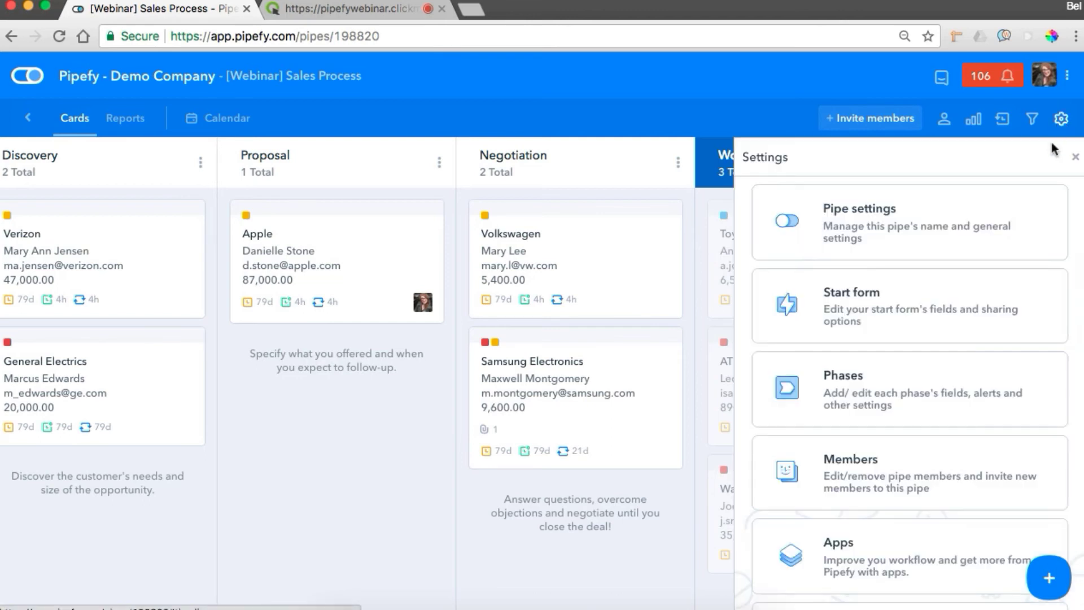
pyautogui.scroll(-5, 1006, 294)
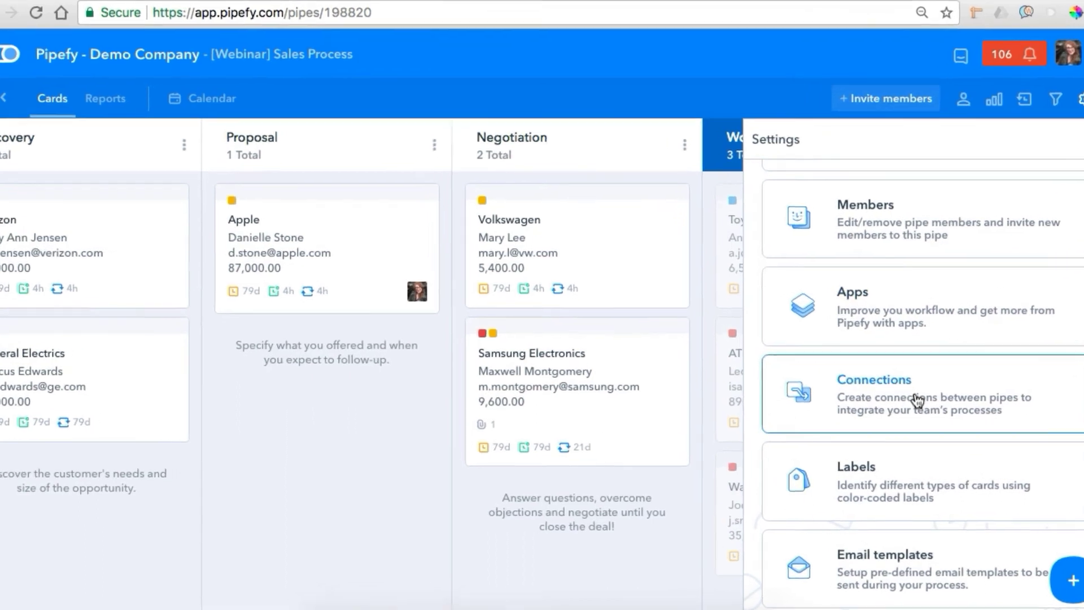
pyautogui.click(900, 406)
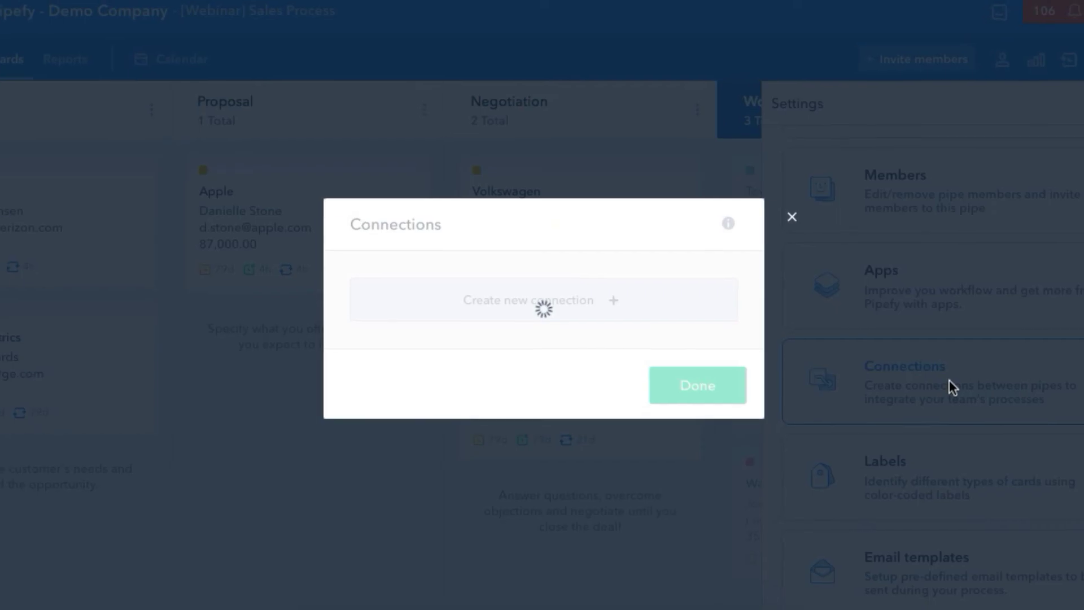
pyautogui.click(422, 330)
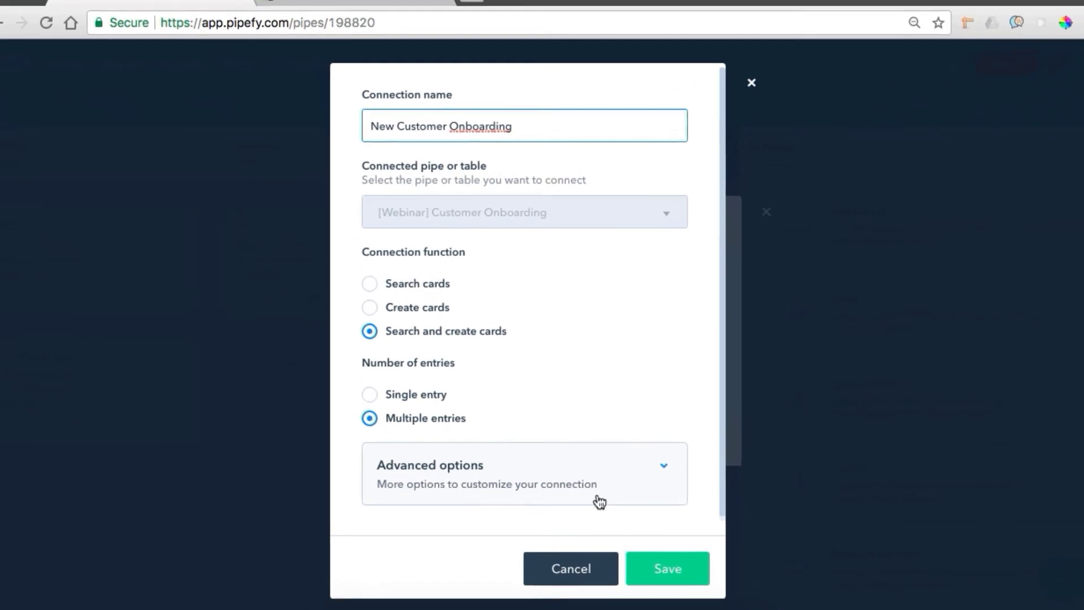
pyautogui.click(668, 568)
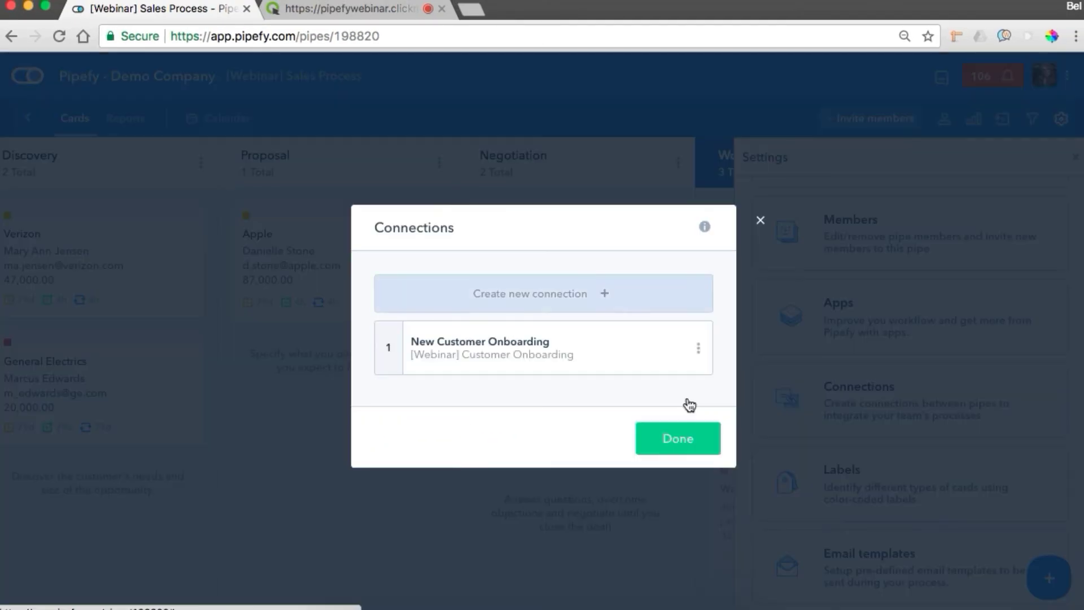
pyautogui.click(845, 145)
pyautogui.click(1075, 156)
pyautogui.click(27, 74)
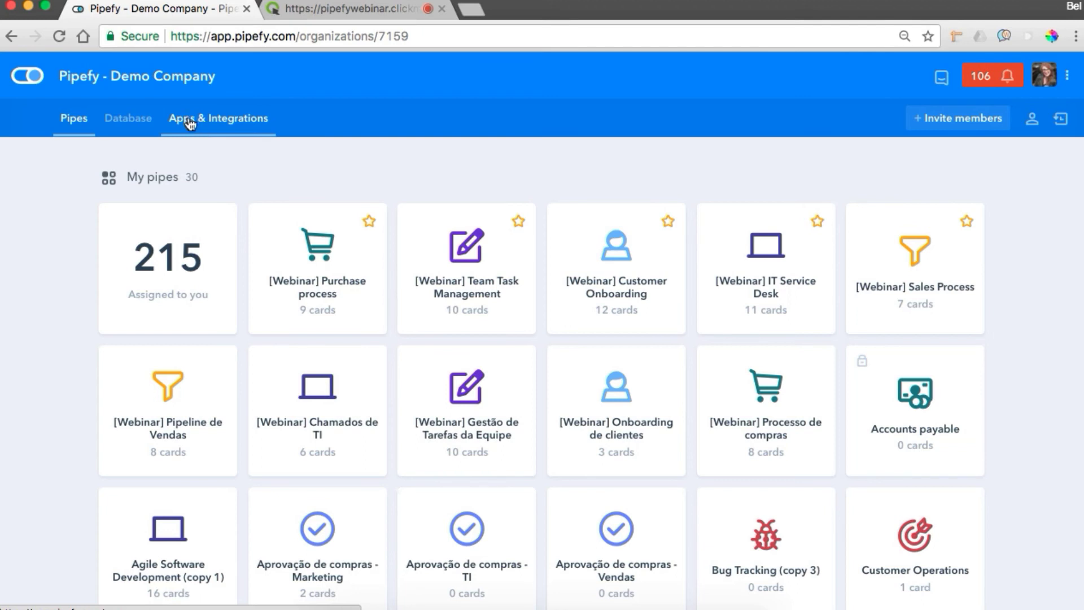
# Step: Open the Sales Process to Customer Onboarding automation under Apps & Integrations > Automations
pyautogui.click(190, 124)
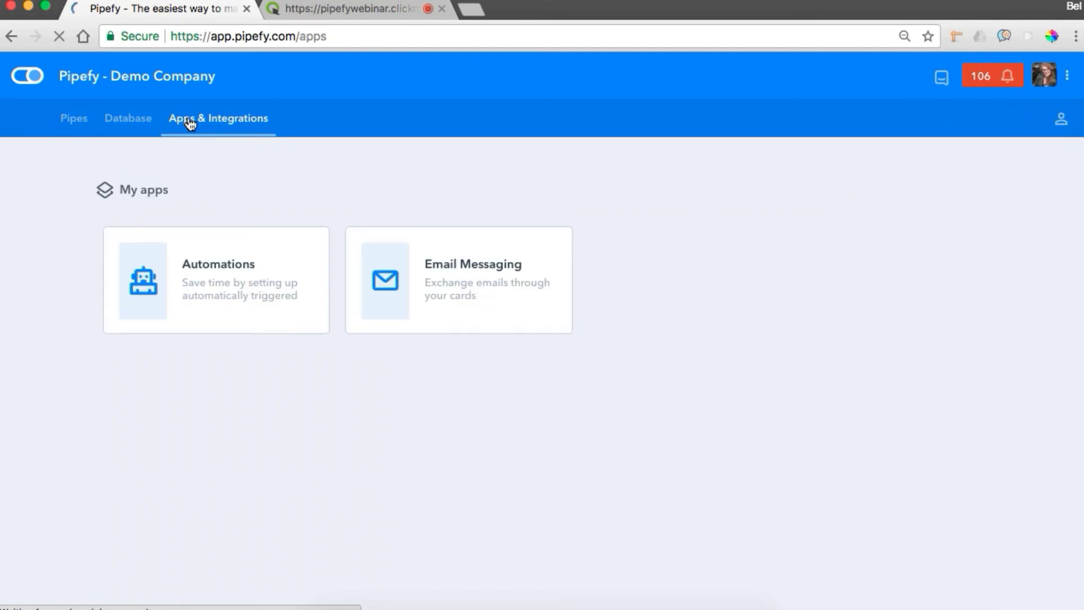
pyautogui.click(182, 268)
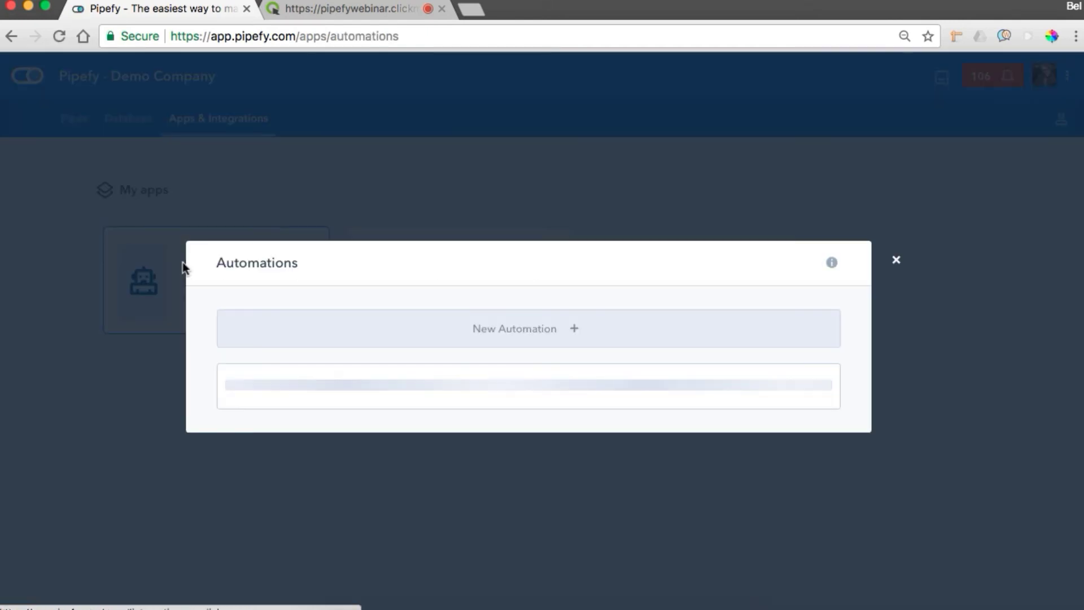
pyautogui.click(327, 428)
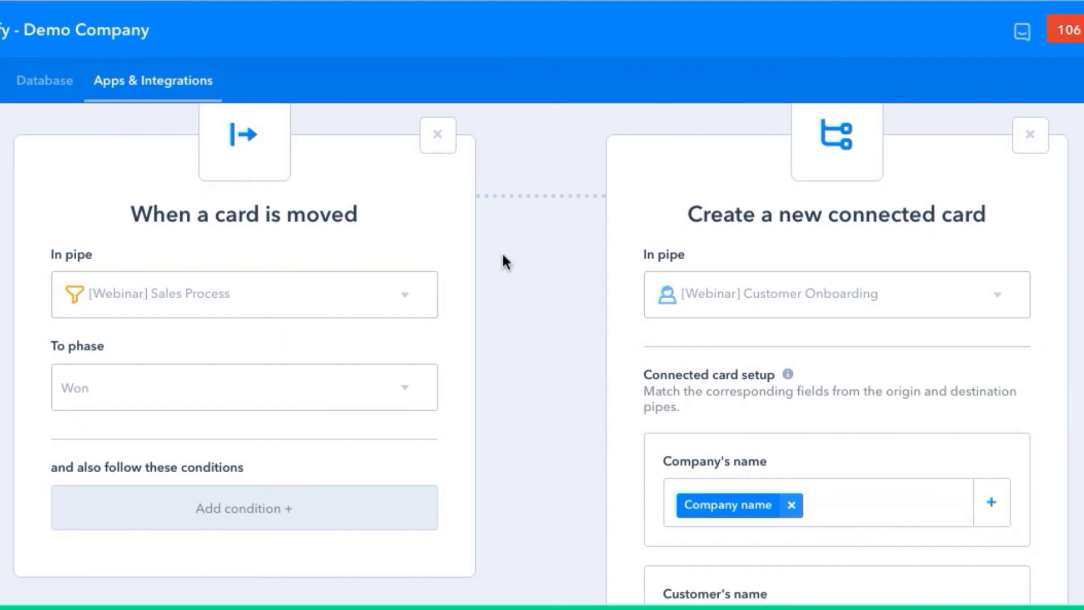
# Step: Scroll through the automation's field mappings for the connected Customer Onboarding card
pyautogui.scroll(-2, 503, 261)
pyautogui.scroll(2, 502, 261)
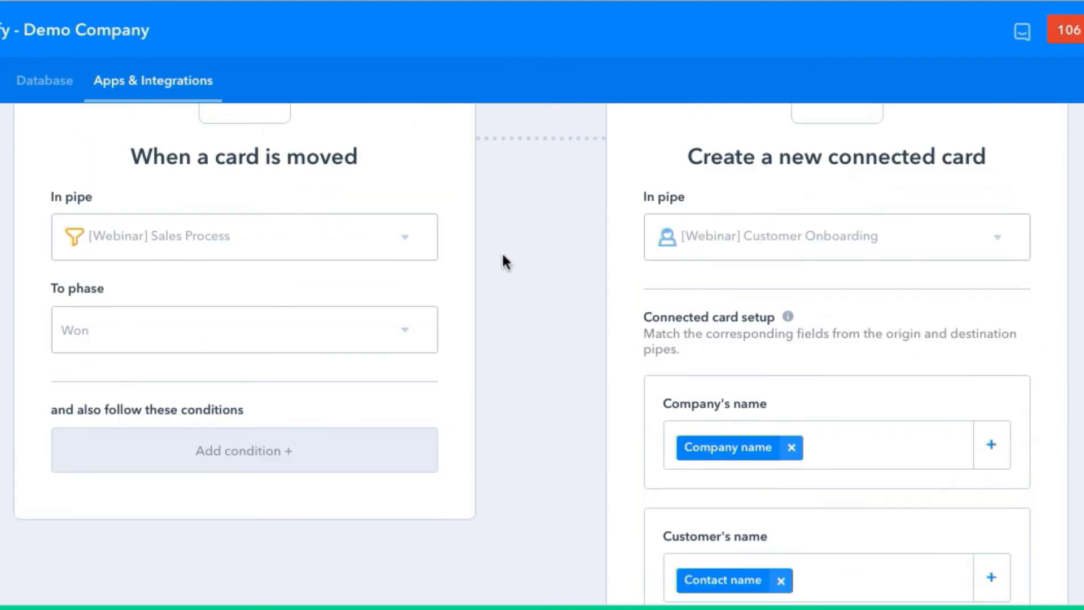
pyautogui.scroll(1, 505, 262)
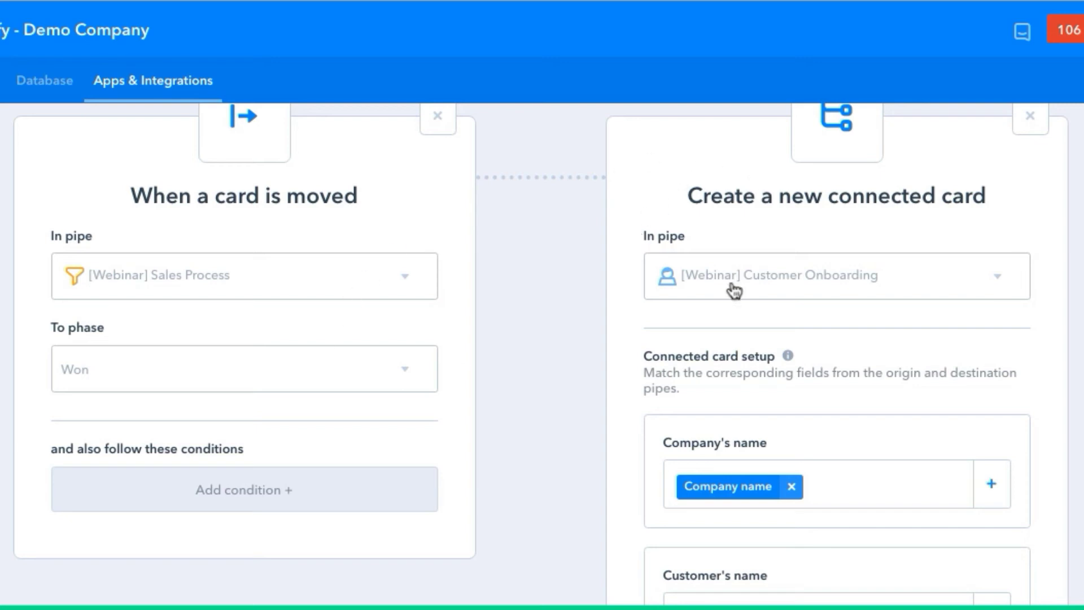
pyautogui.scroll(-4, 525, 339)
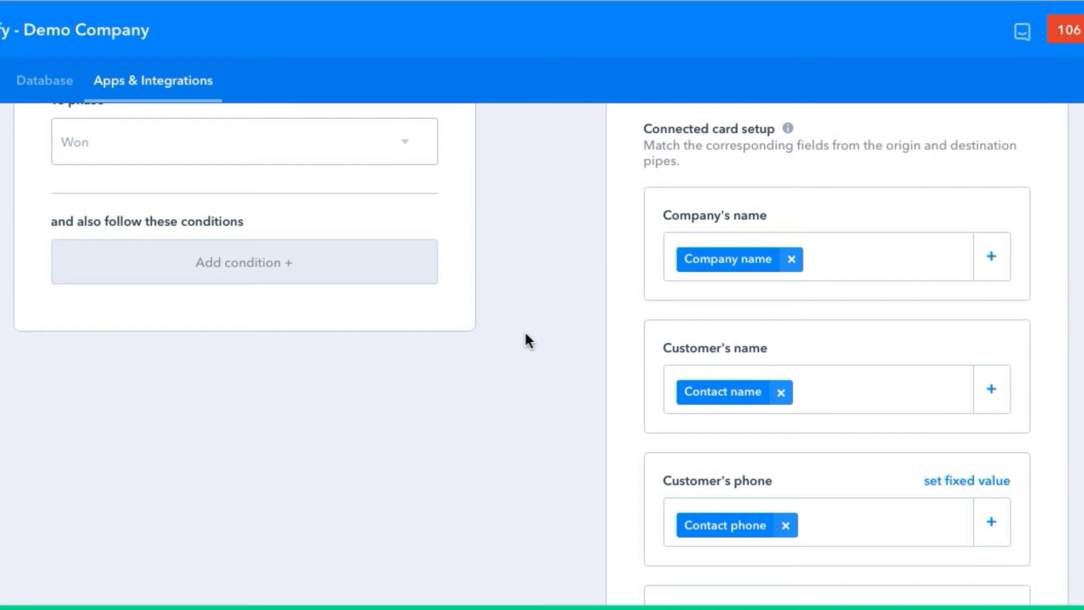
pyautogui.scroll(-3, 526, 339)
pyautogui.scroll(-3, 524, 341)
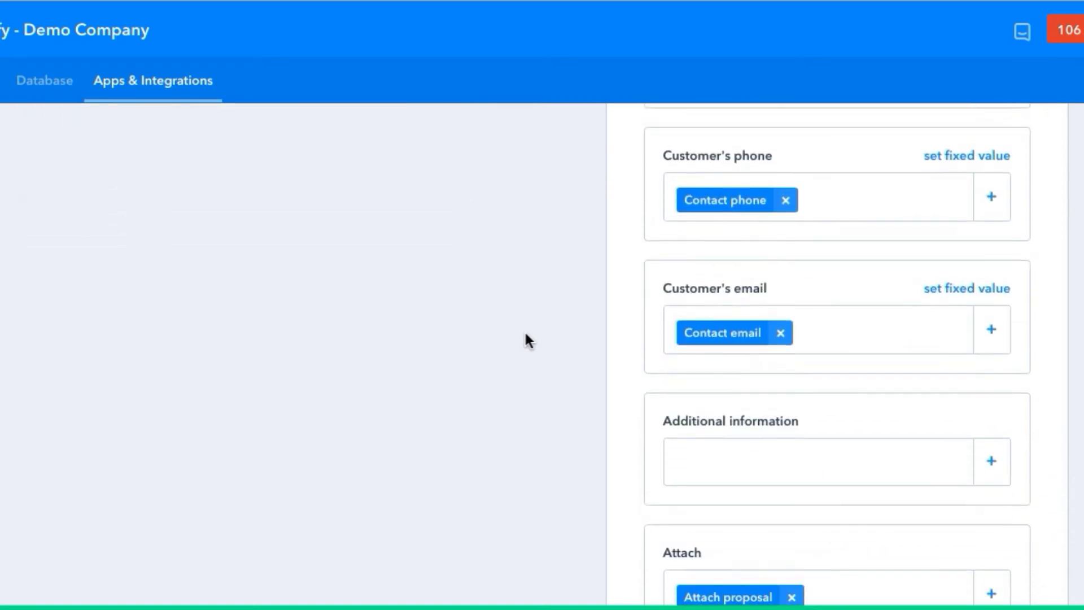
pyautogui.scroll(5, 92, 126)
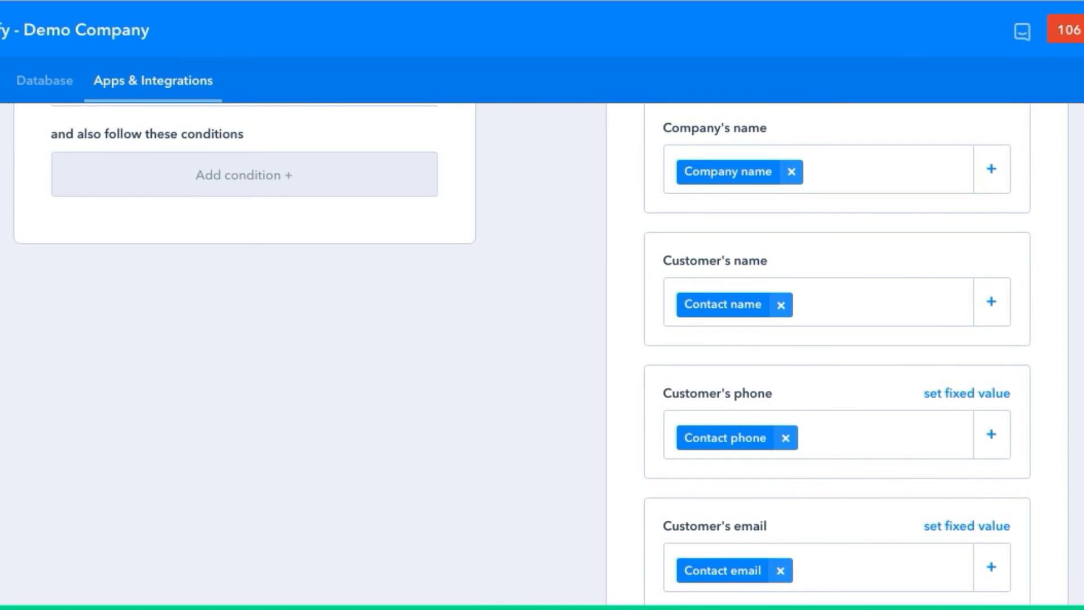
# Step: Drag the Samsung Electronics deal from Negotiation into Won on the Sales Process board
pyautogui.click(80, 76)
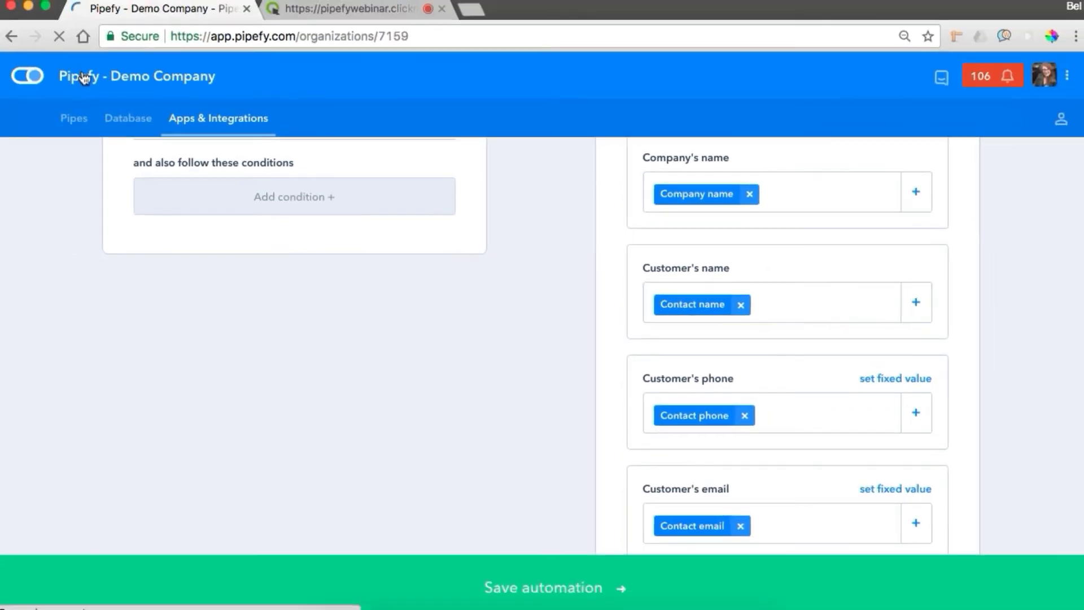
pyautogui.click(898, 261)
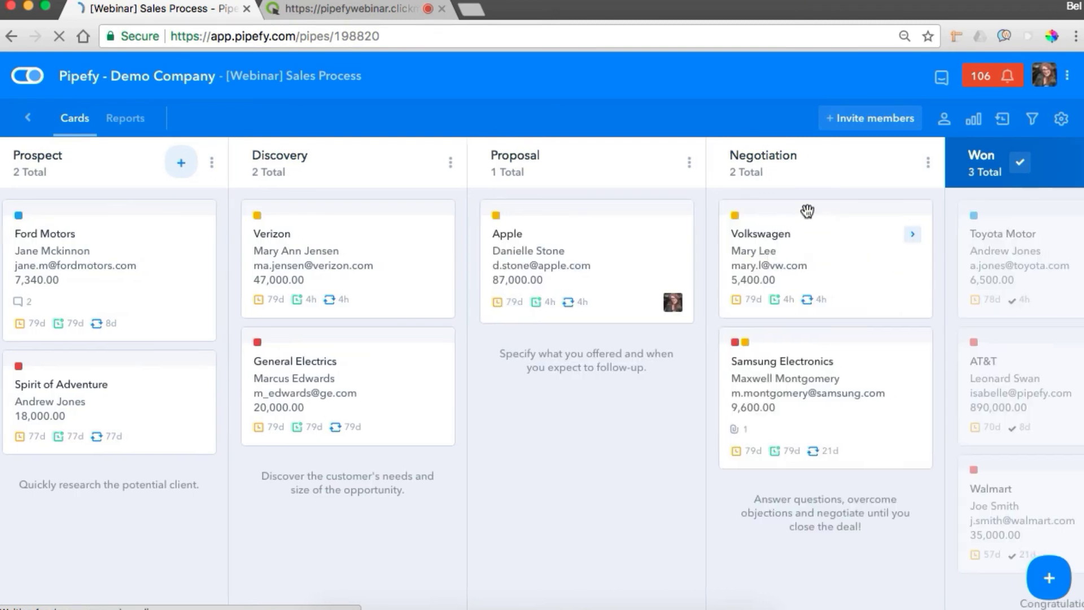
pyautogui.hscroll(5, 806, 211)
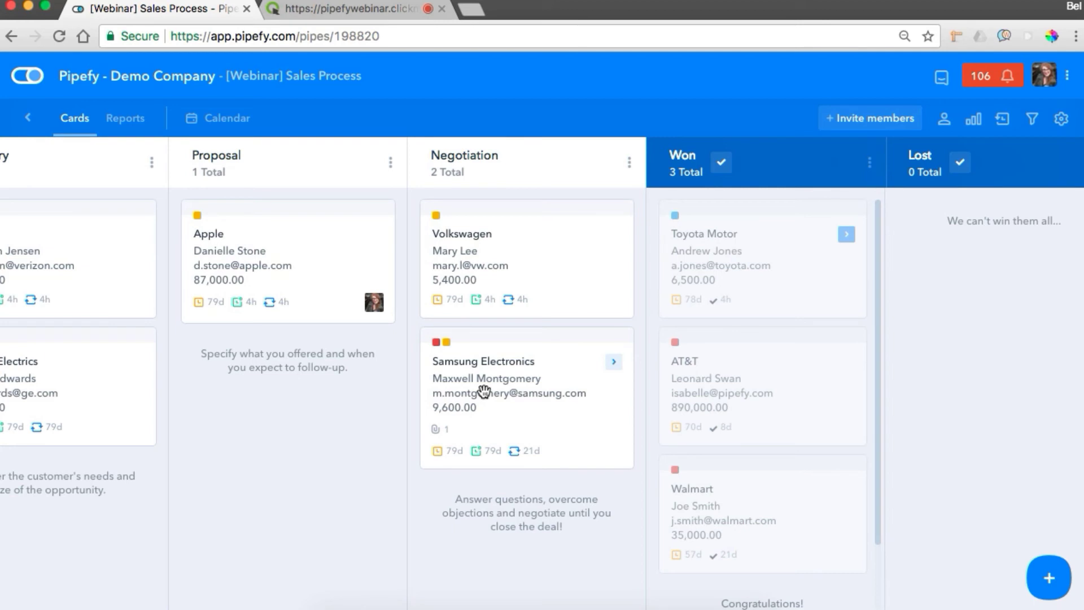
pyautogui.moveTo(484, 390); pyautogui.dragTo(741, 247)
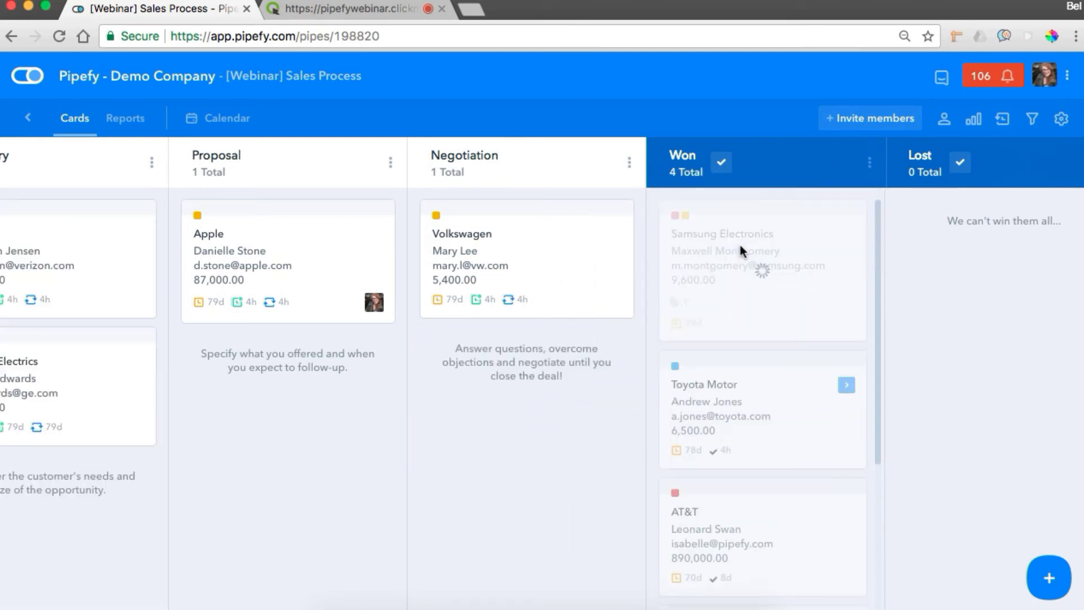
pyautogui.keyDown('super'); pyautogui.click(44, 83); pyautogui.keyUp('super')
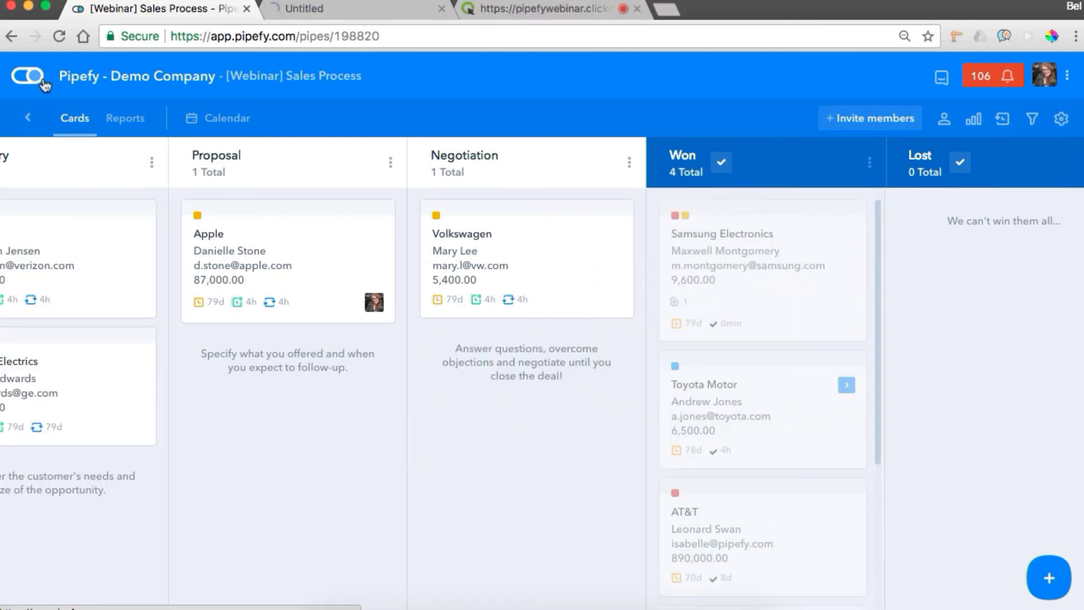
# Step: Move the new Samsung Electronics onboarding card into the Welcome phase of Customer Onboarding
pyautogui.click(310, 11)
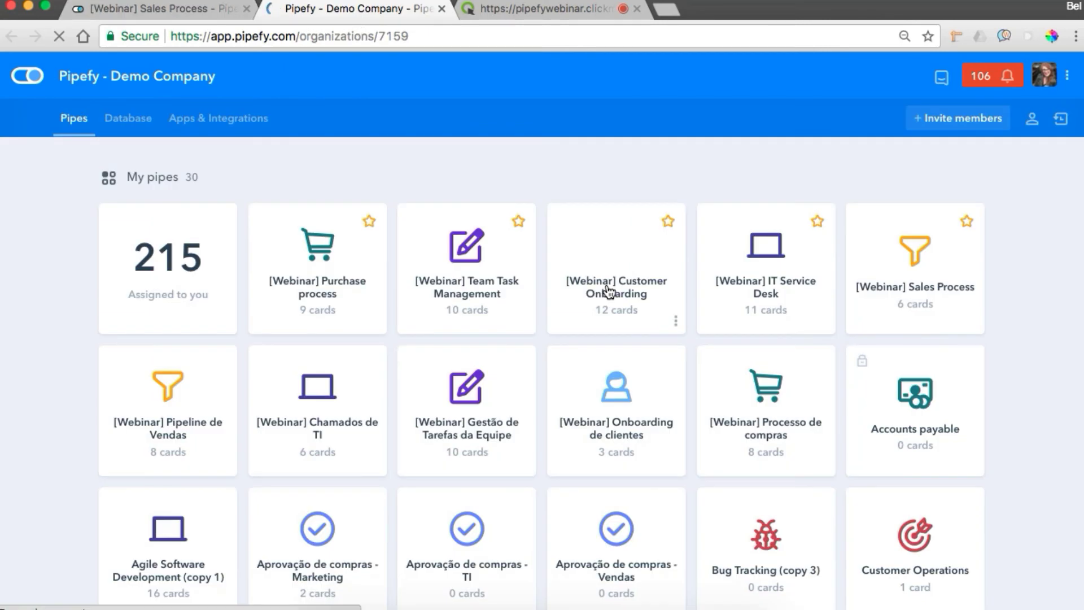
pyautogui.click(608, 291)
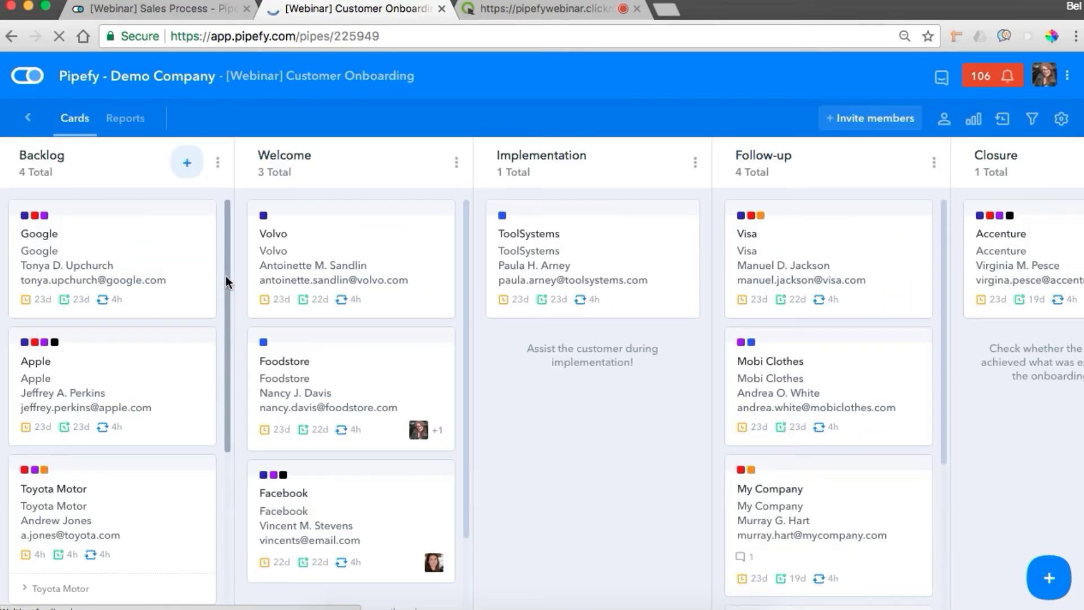
pyautogui.moveTo(225, 279); pyautogui.dragTo(202, 416)
pyautogui.scroll(-2, 203, 417)
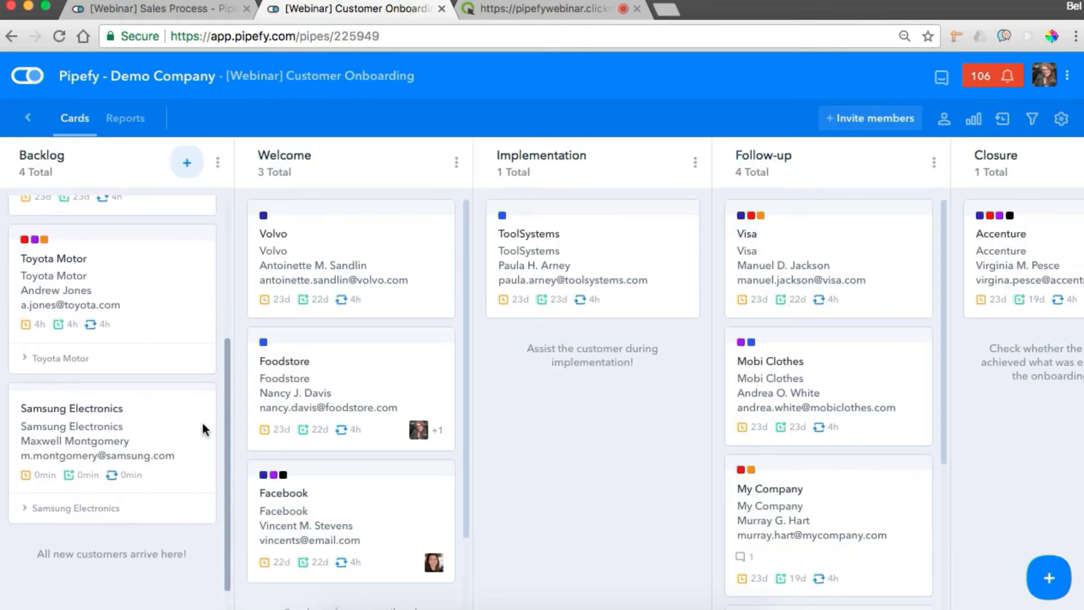
pyautogui.click(113, 429)
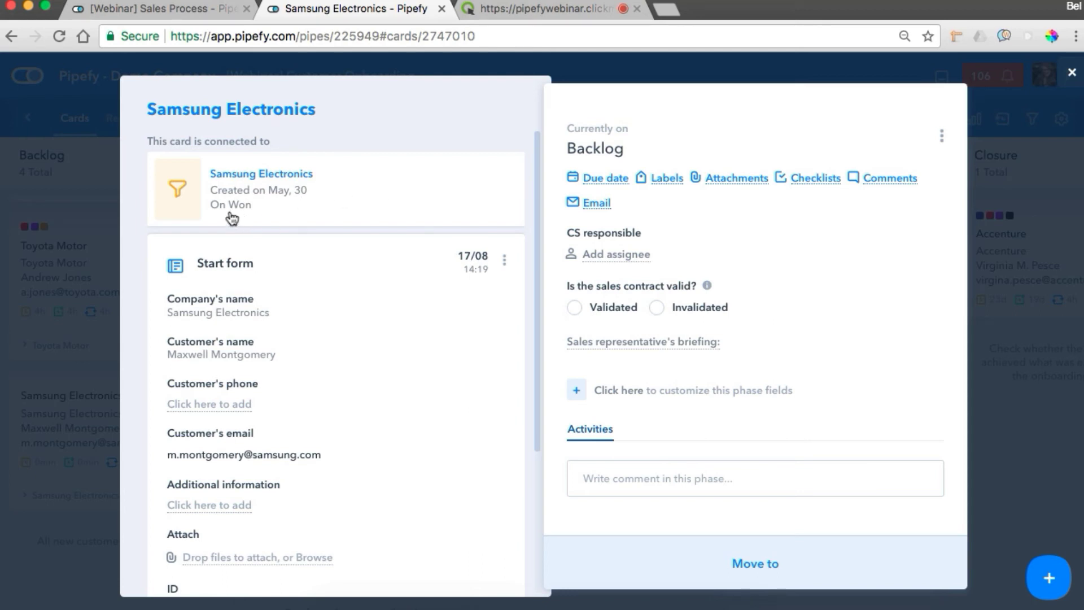
pyautogui.click(1071, 72)
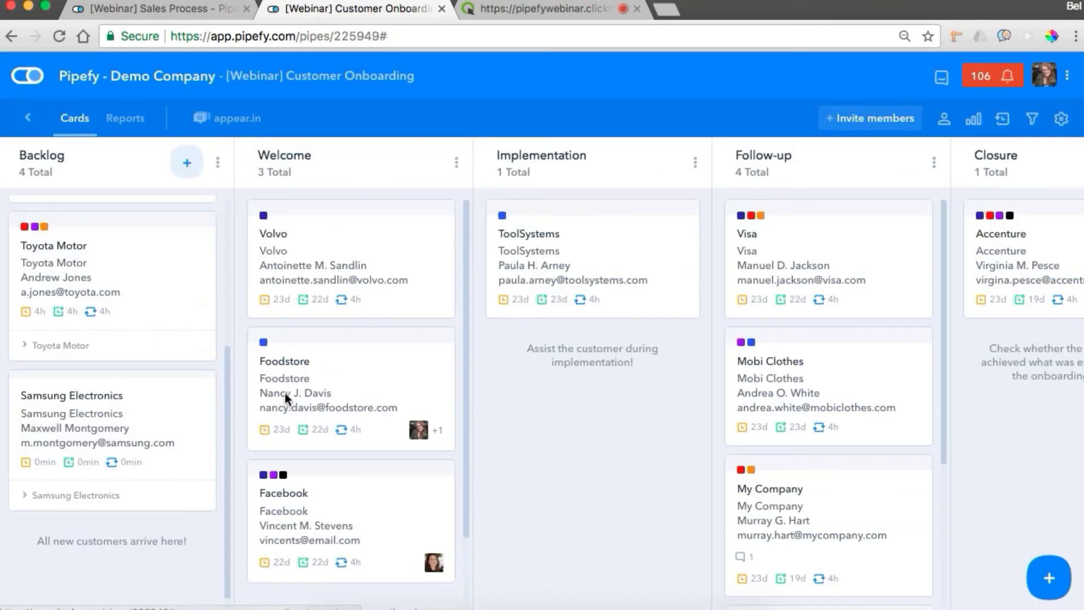
pyautogui.moveTo(80, 450); pyautogui.dragTo(331, 249)
pyautogui.click(333, 251)
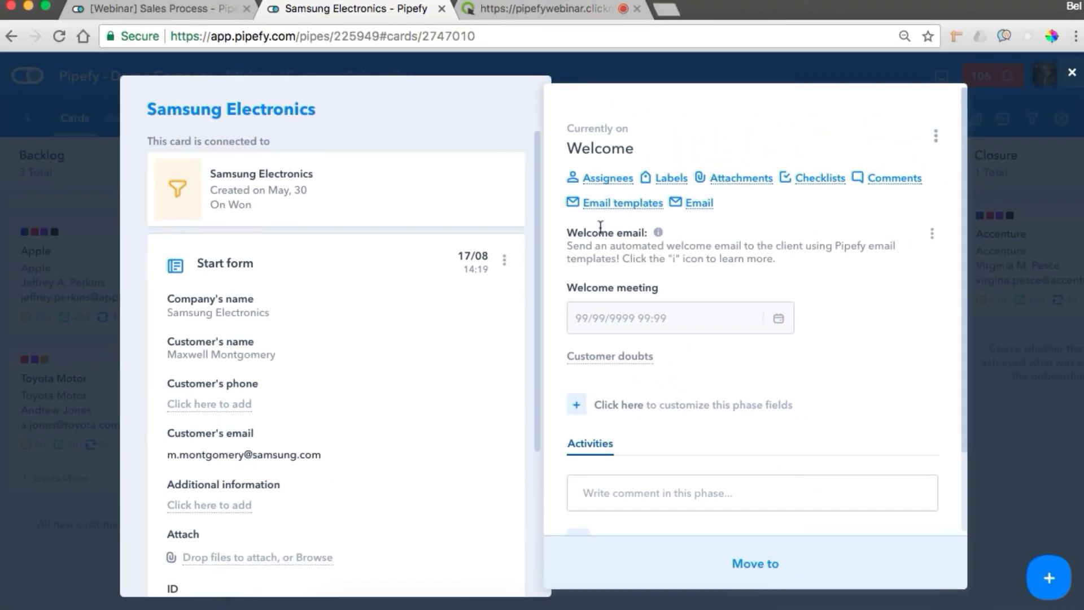
# Step: Send the [EXAMPLE] Welcome Email template from the card's email templates
pyautogui.click(600, 211)
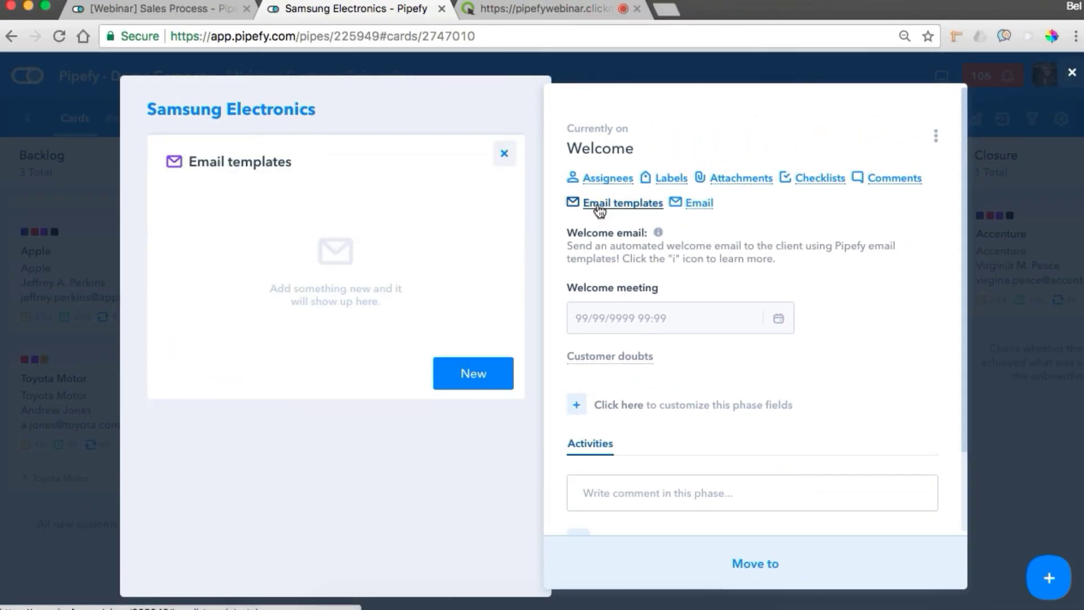
pyautogui.click(480, 383)
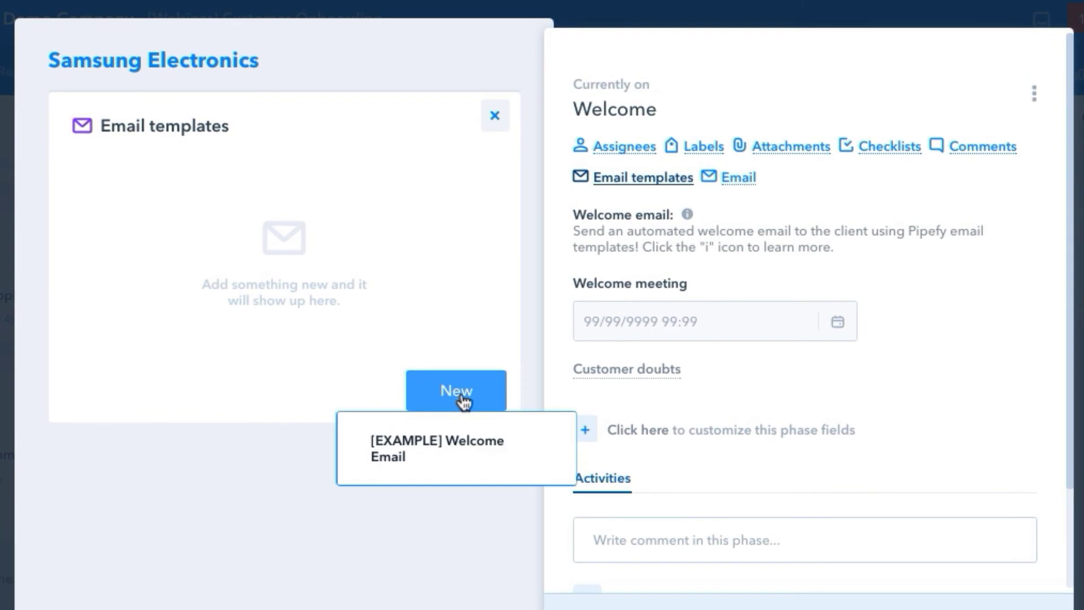
pyautogui.click(450, 460)
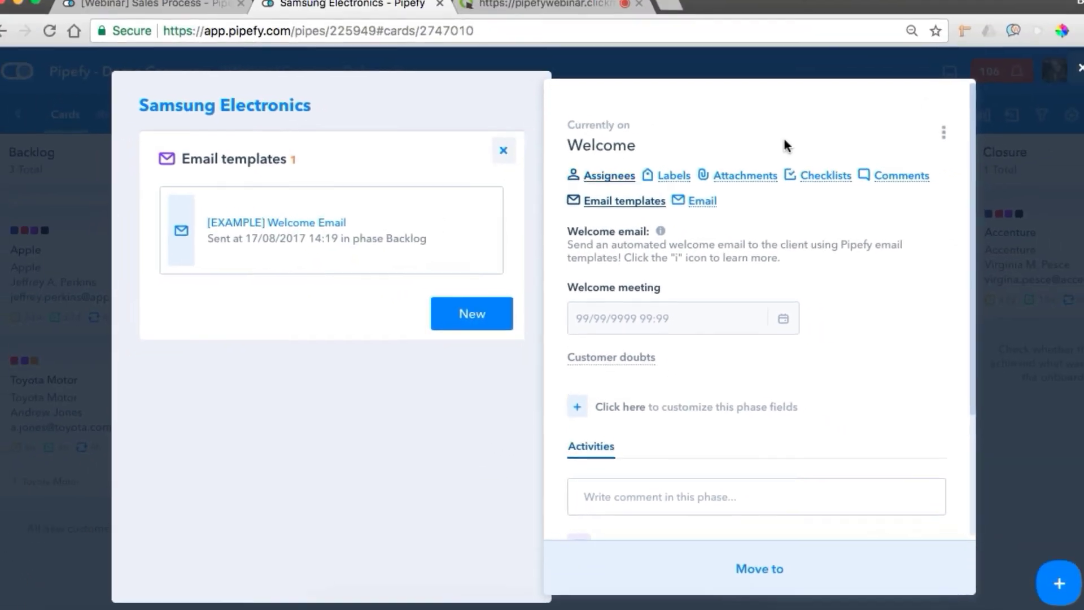
# Step: Open the [EXAMPLE] Welcome Email template for editing from the pipe's email template settings
pyautogui.click(1078, 68)
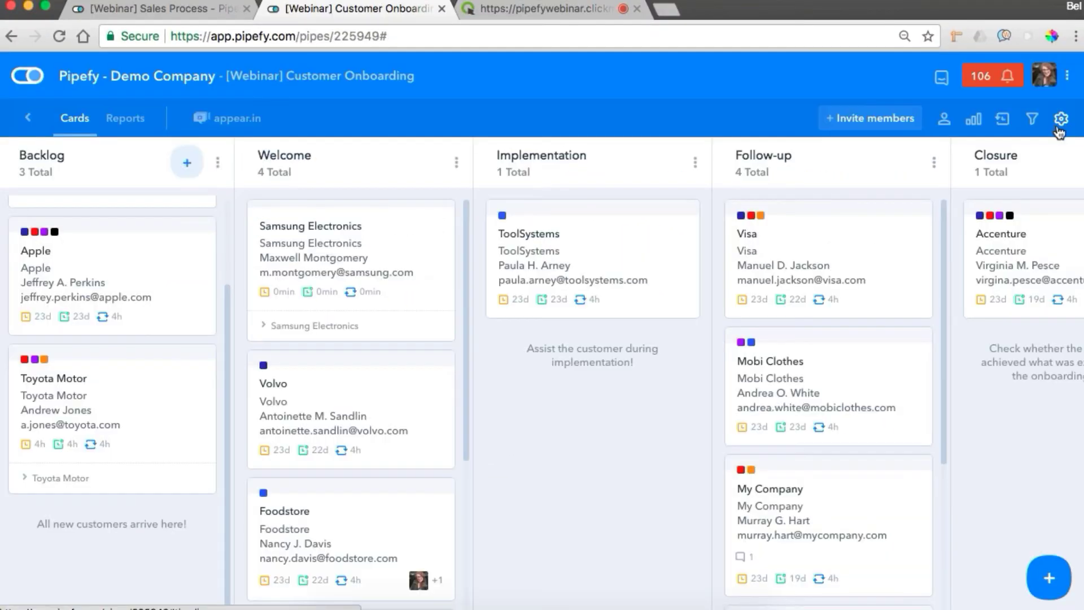
pyautogui.click(1061, 121)
pyautogui.scroll(-6, 959, 280)
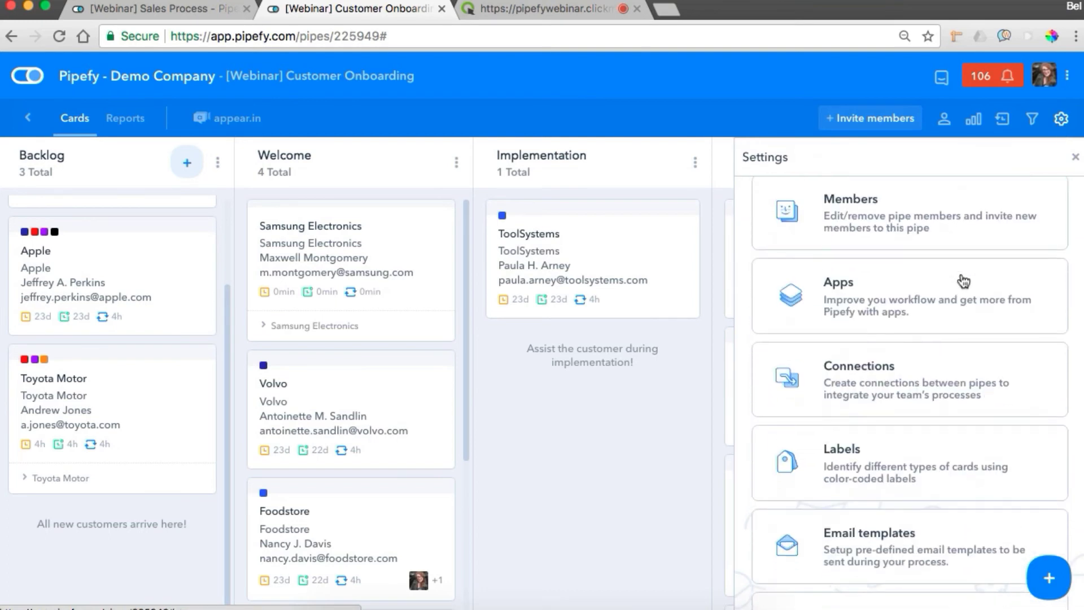
pyautogui.keyDown('super'); pyautogui.click(866, 479); pyautogui.keyUp('super')
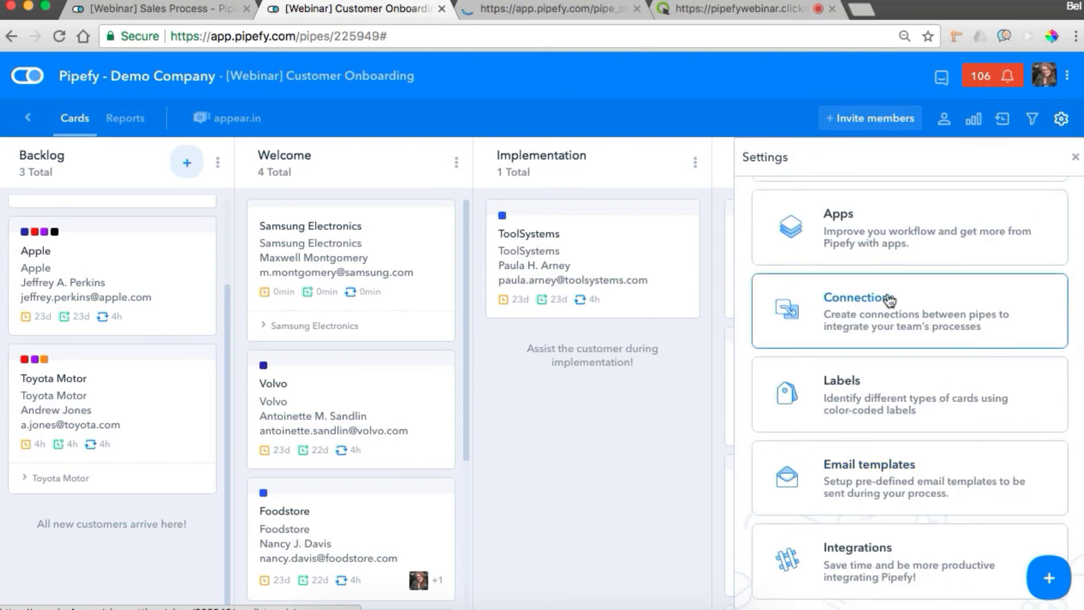
pyautogui.click(547, 13)
pyautogui.click(336, 244)
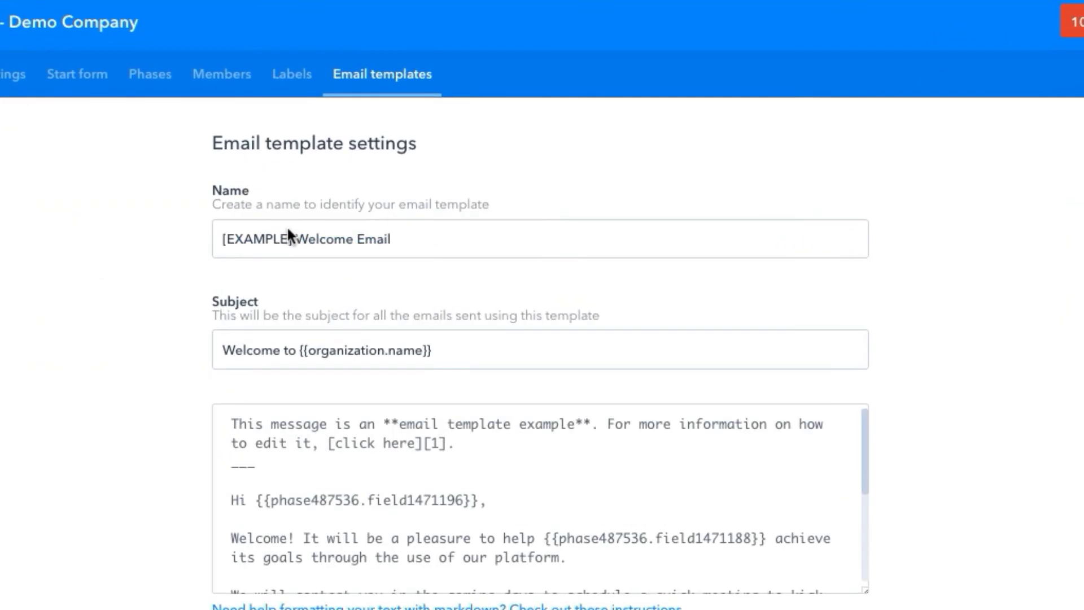
pyautogui.scroll(-5, 866, 224)
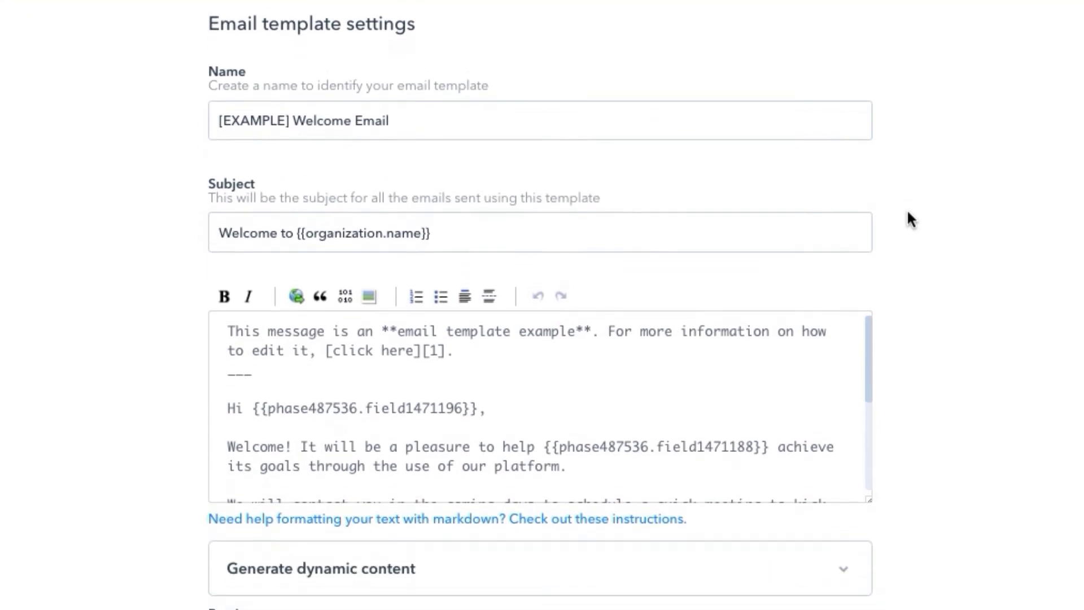
# Step: Review the template's name, subject line and message body with its dynamic fields
pyautogui.click(856, 113)
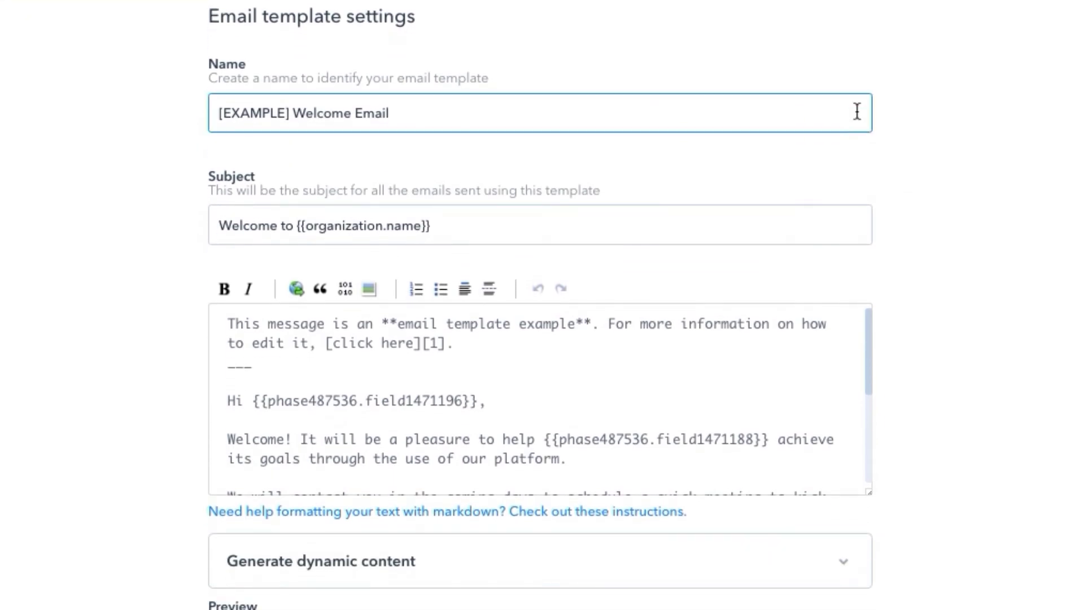
pyautogui.click(818, 226)
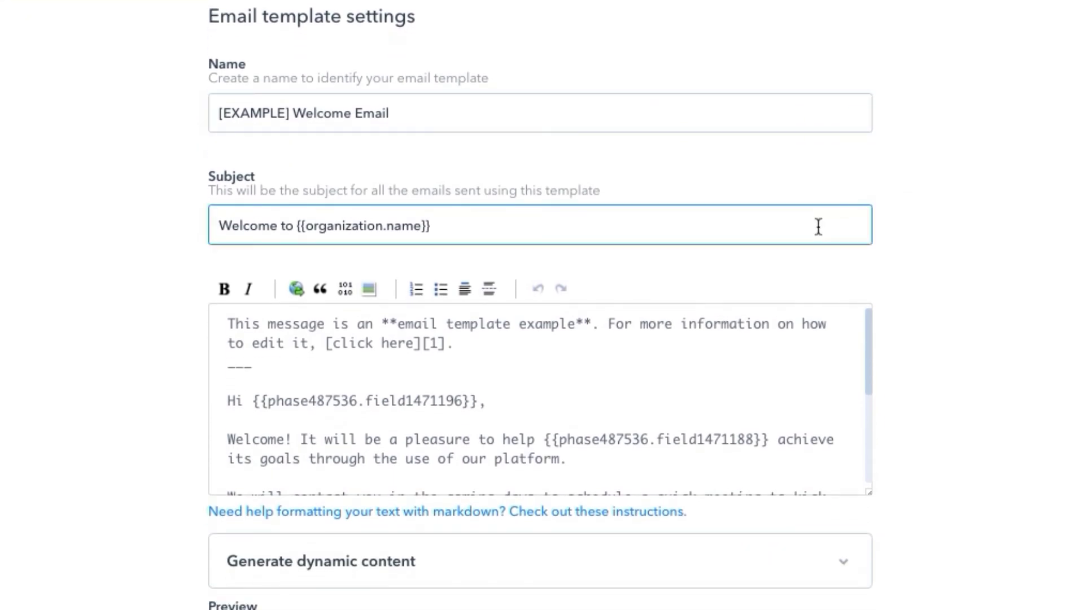
pyautogui.click(800, 308)
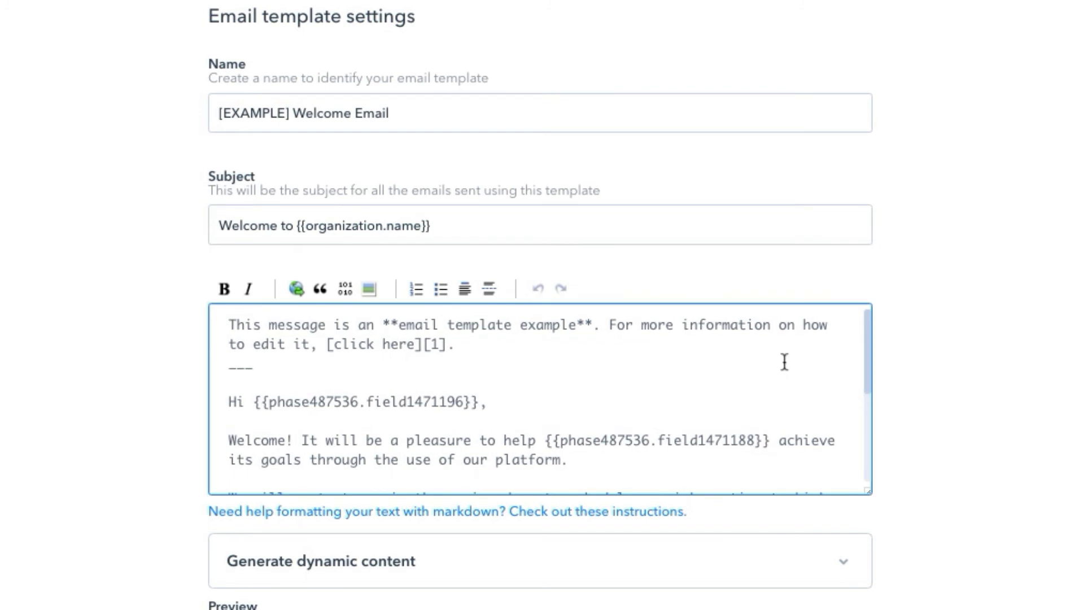
pyautogui.scroll(-5, 784, 361)
pyautogui.click(938, 296)
pyautogui.scroll(-3, 939, 296)
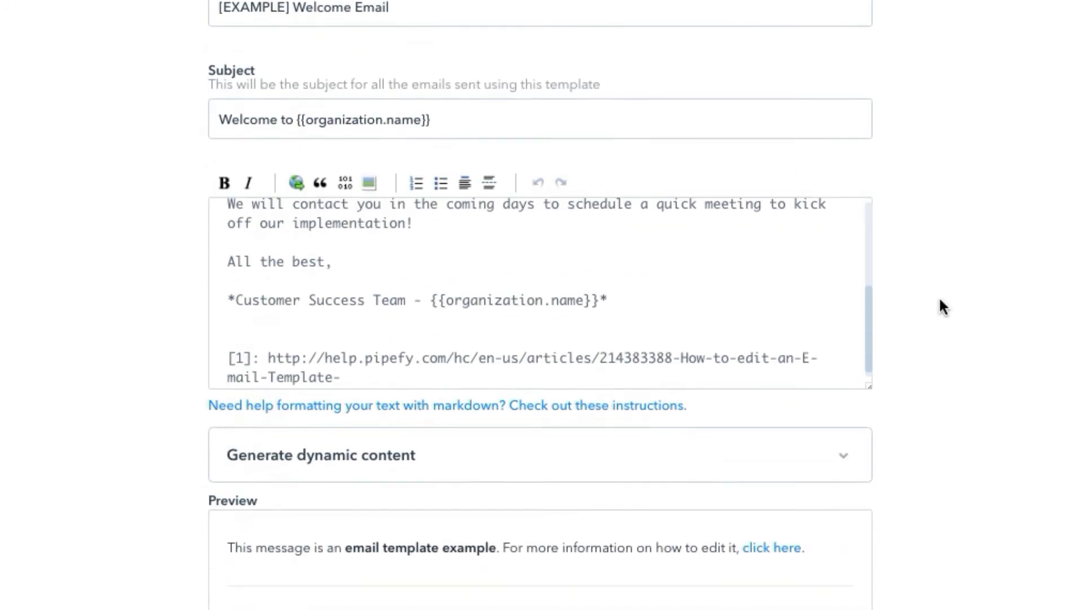
pyautogui.scroll(1, 930, 303)
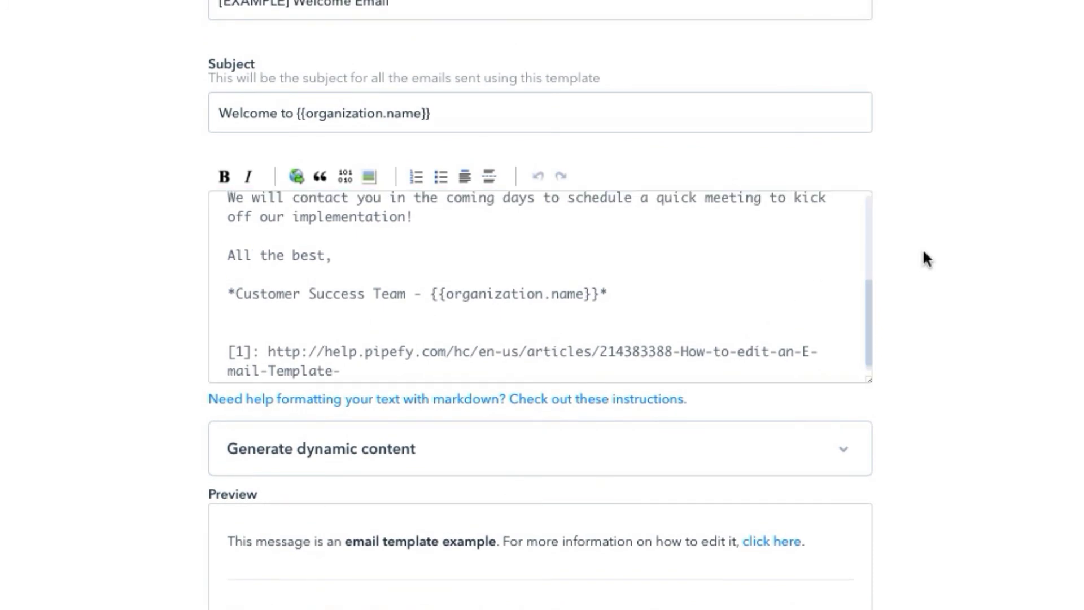
pyautogui.scroll(3, 794, 270)
pyautogui.click(794, 270)
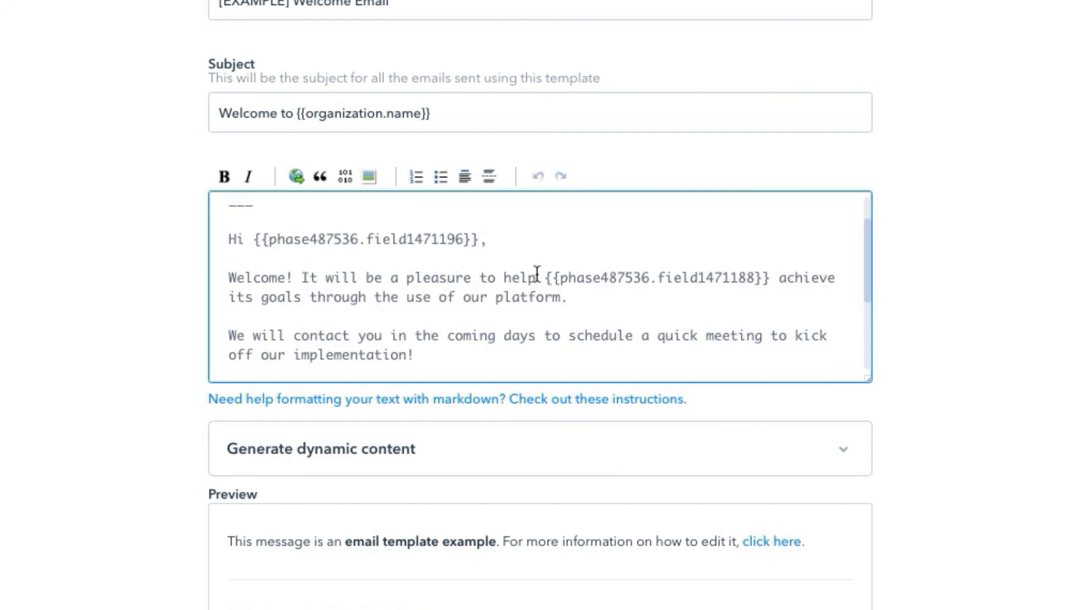
pyautogui.scroll(-2, 872, 226)
pyautogui.scroll(5, 872, 226)
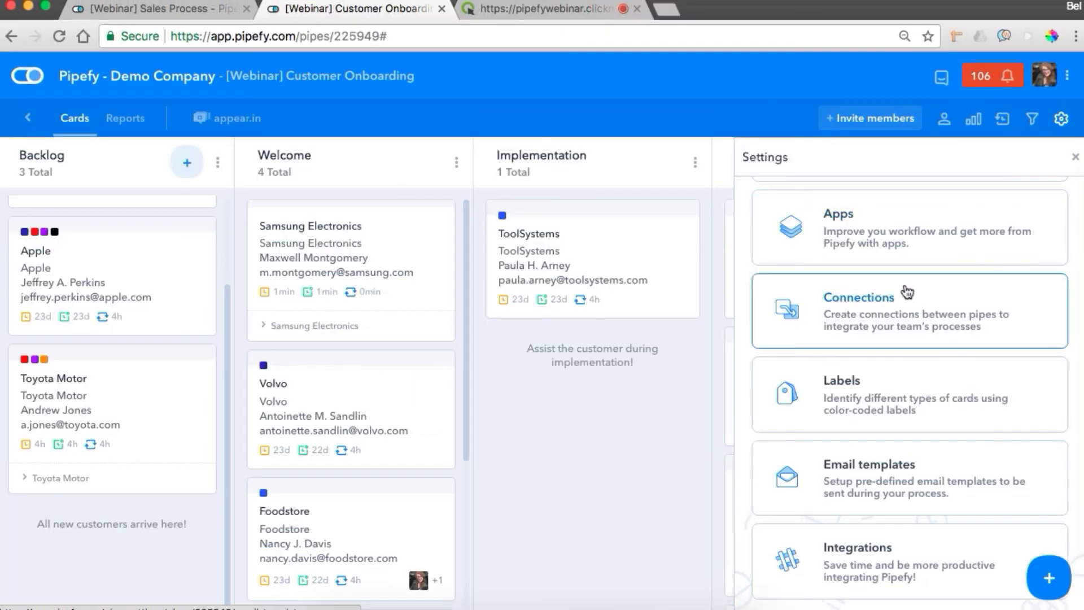
pyautogui.scroll(3, 904, 290)
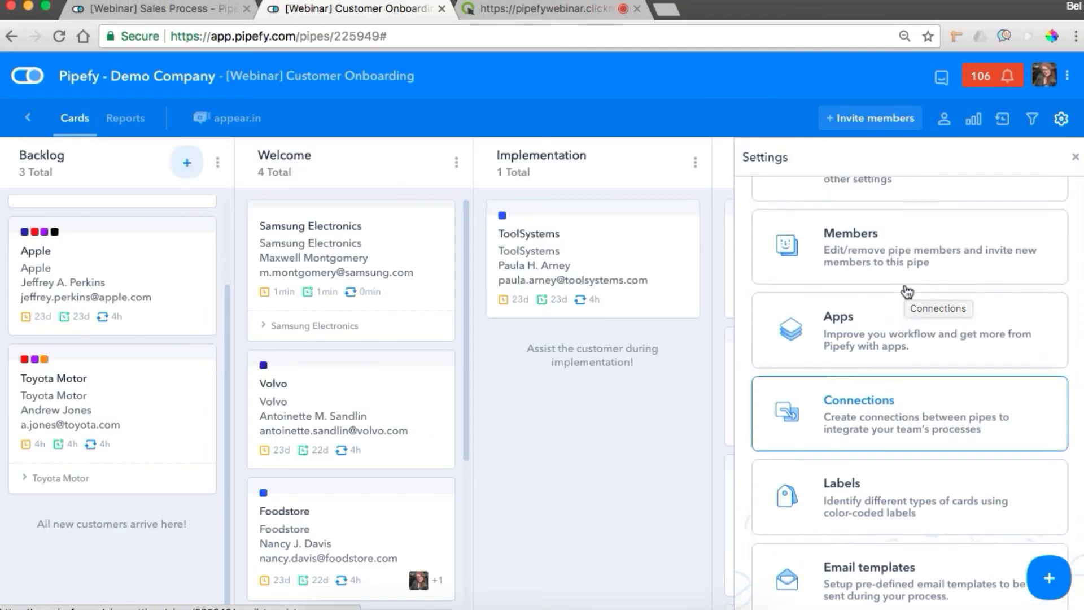
# Step: Open the Welcome phase's email sending settings, keeping the [EXAMPLE] template and sender name
pyautogui.click(892, 243)
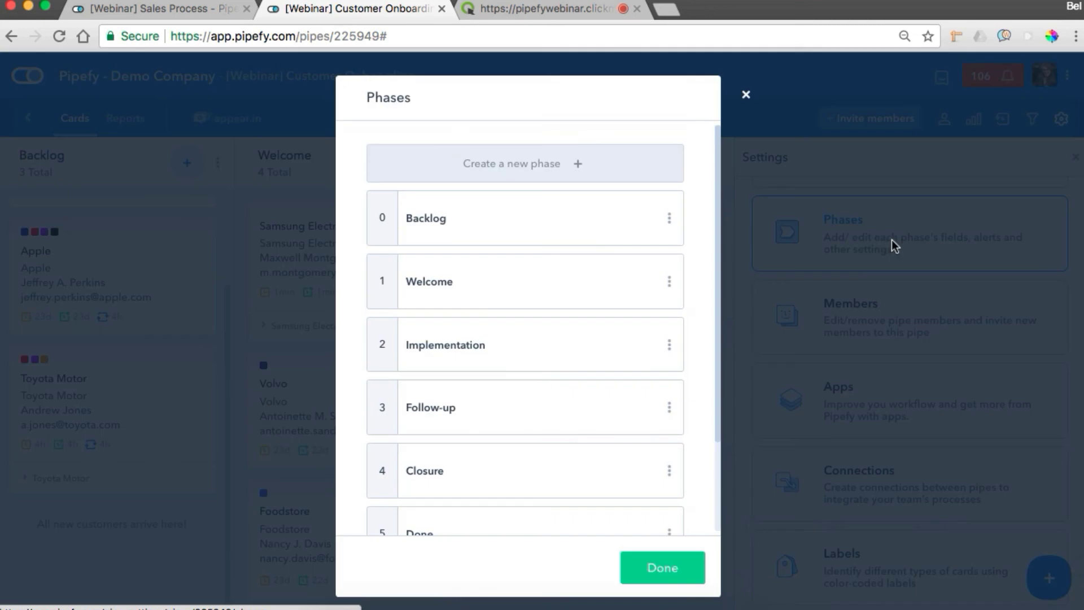
pyautogui.click(438, 288)
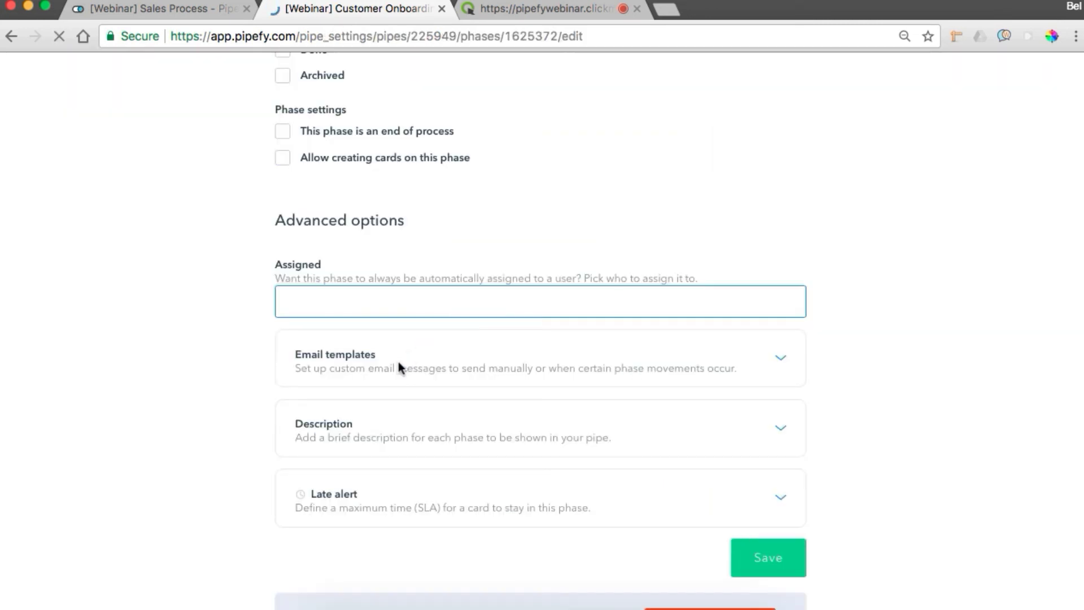
pyautogui.click(704, 357)
pyautogui.click(388, 436)
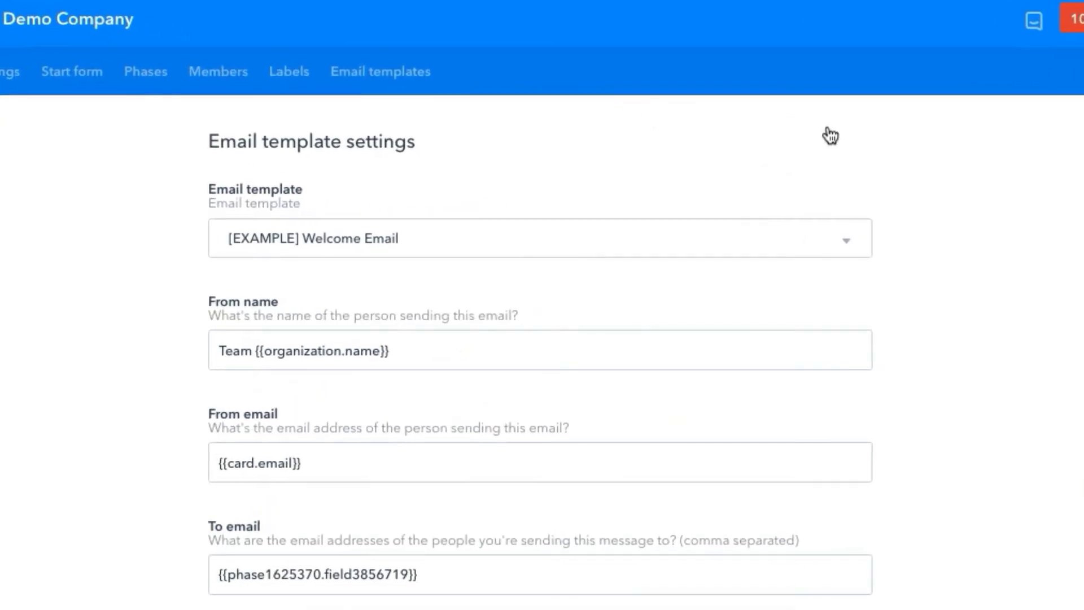
pyautogui.scroll(-2, 854, 149)
pyautogui.click(575, 125)
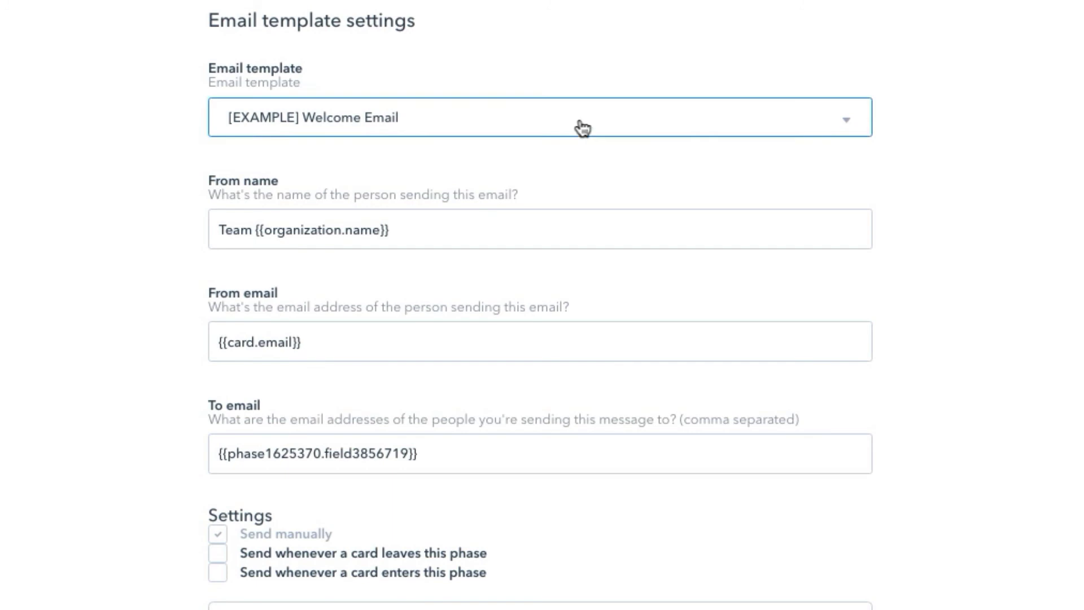
pyautogui.click(953, 100)
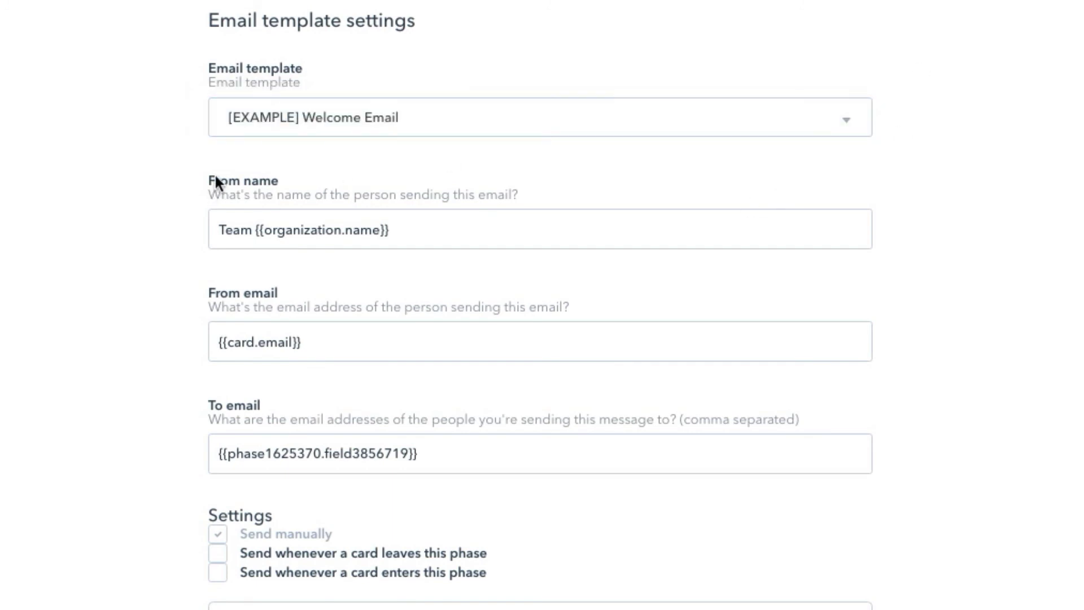
pyautogui.click(223, 232)
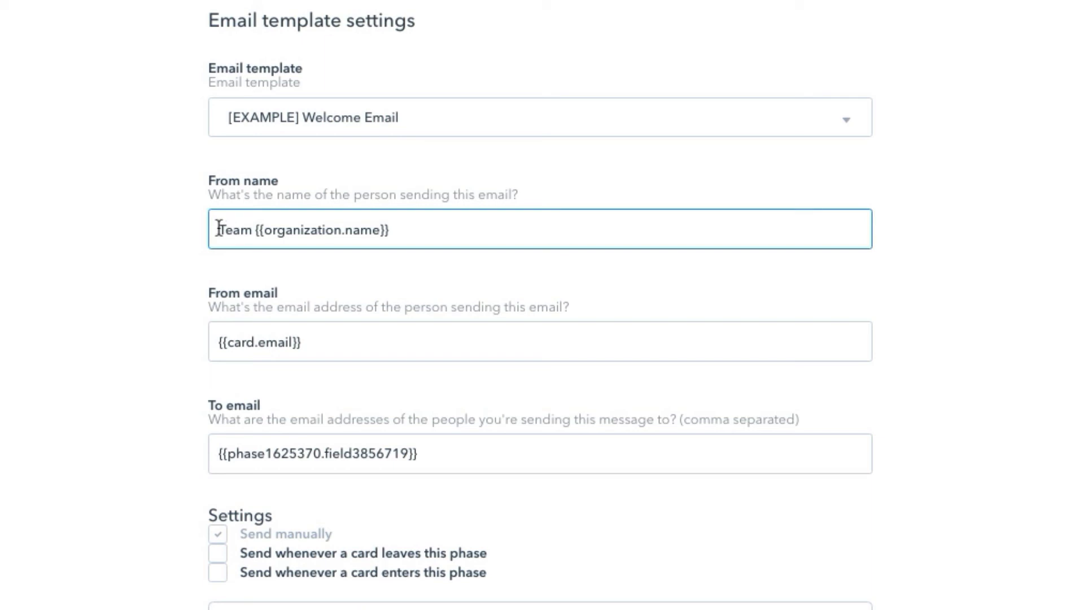
pyautogui.click(285, 302)
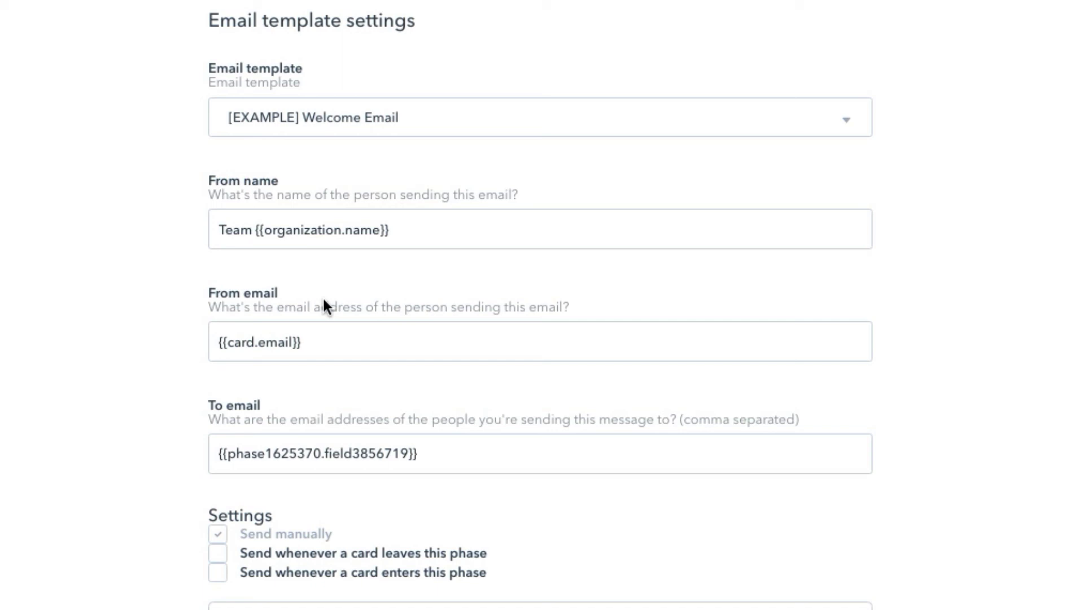
pyautogui.scroll(-3, 290, 412)
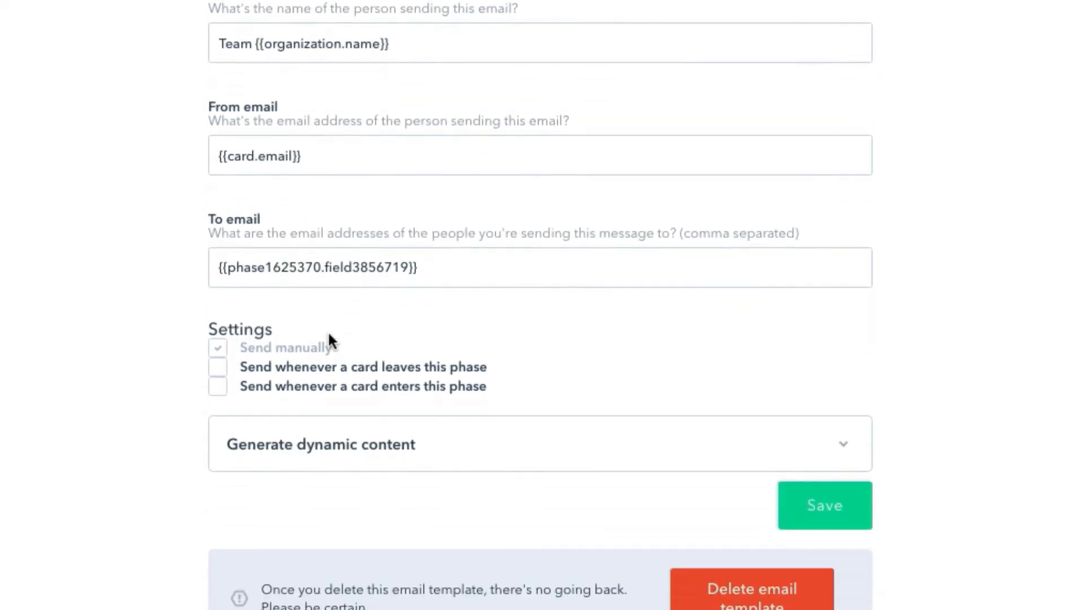
pyautogui.click(337, 448)
pyautogui.scroll(-2, 338, 448)
pyautogui.click(368, 377)
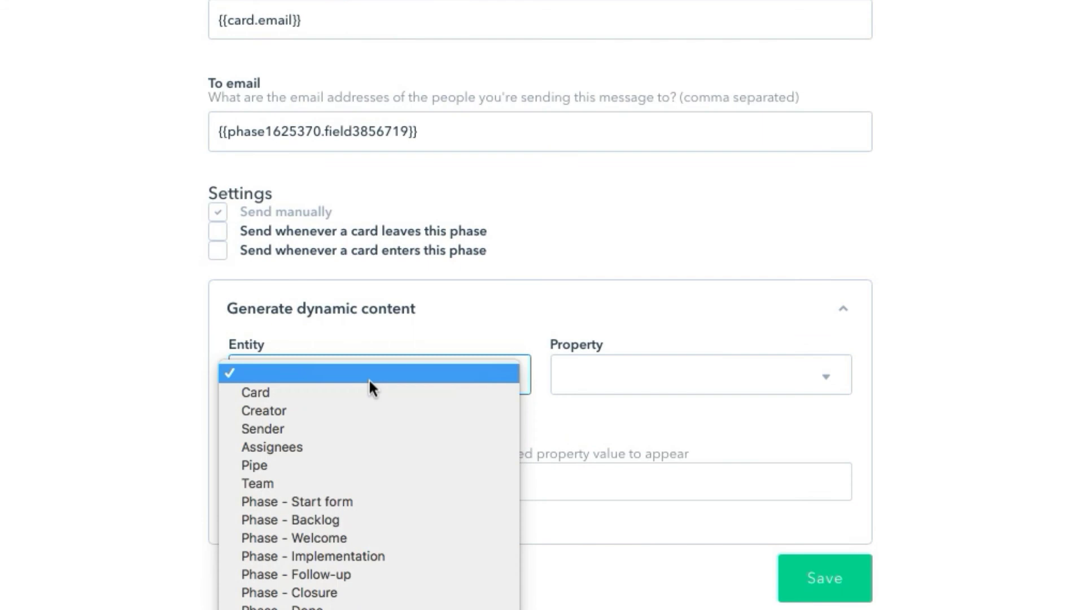
pyautogui.click(341, 502)
pyautogui.click(654, 368)
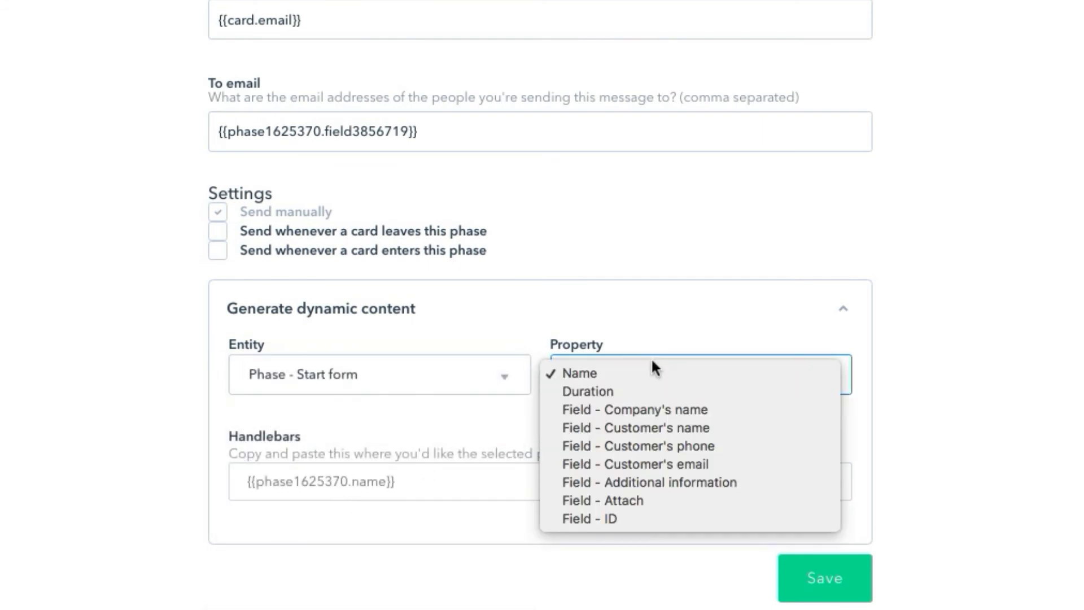
pyautogui.click(645, 464)
pyautogui.click(483, 482)
pyautogui.hotkey('ctrl', 'c')
pyautogui.click(411, 122)
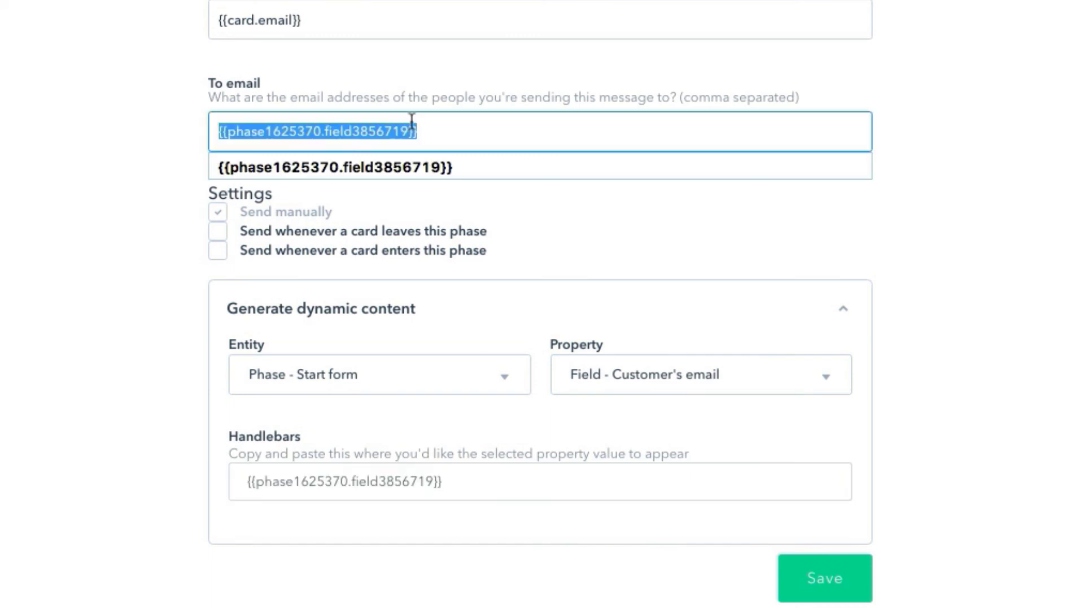
pyautogui.hotkey('ctrl', 'v')
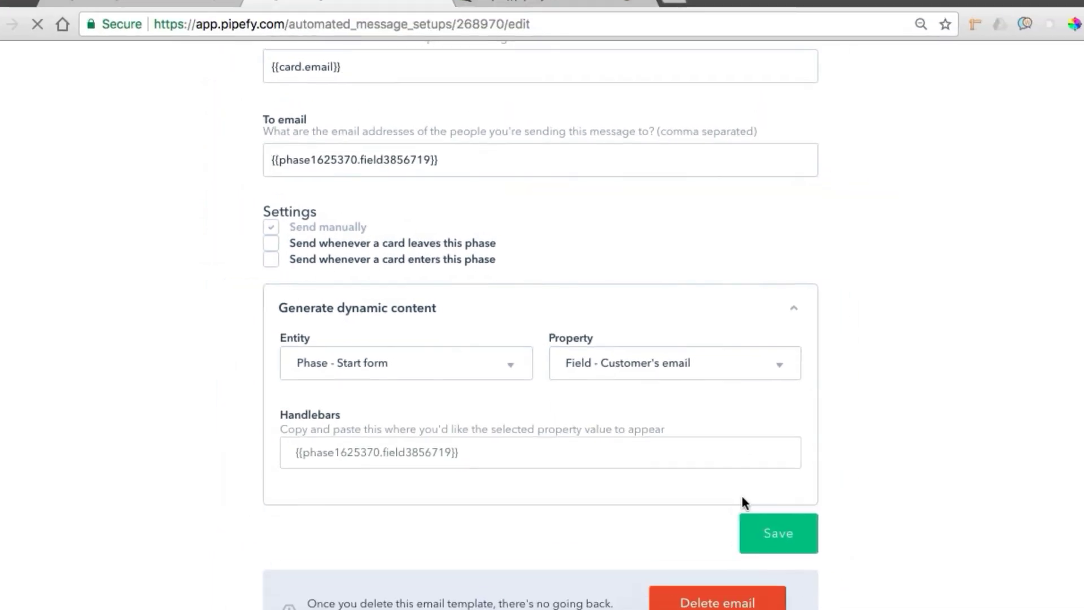
pyautogui.click(813, 576)
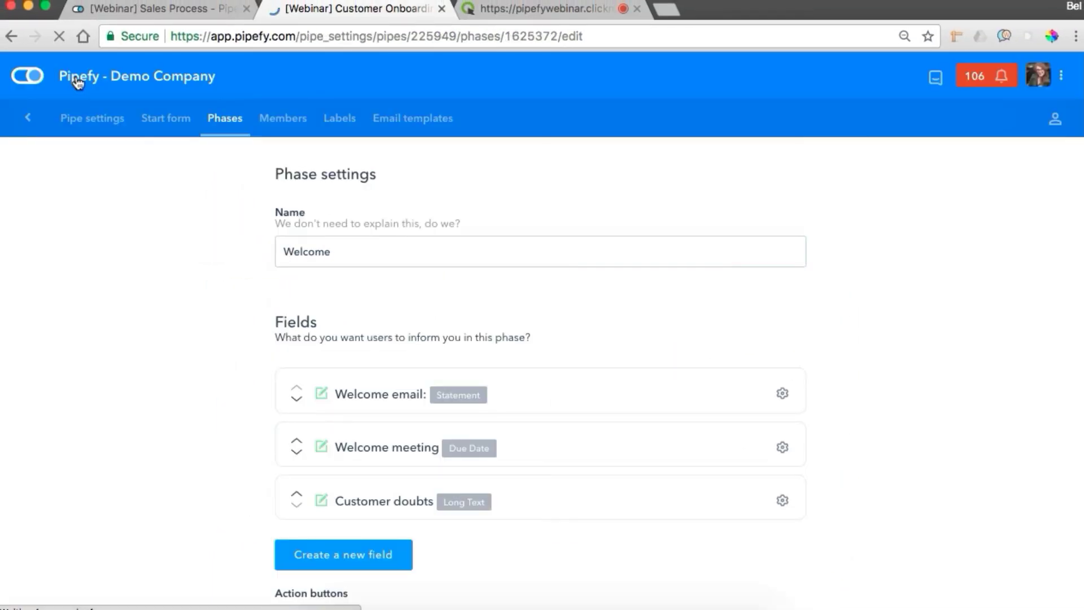
# Step: Close the Sales Process tab, open the IT Service Desk pipe and start a new ticket
pyautogui.middleClick(150, 11)
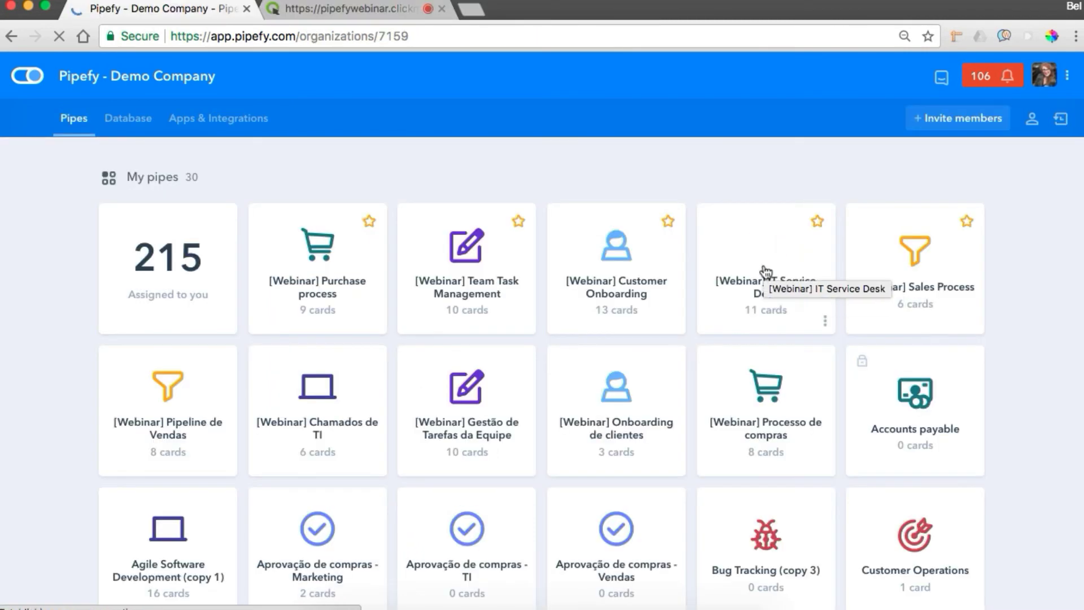
pyautogui.click(765, 272)
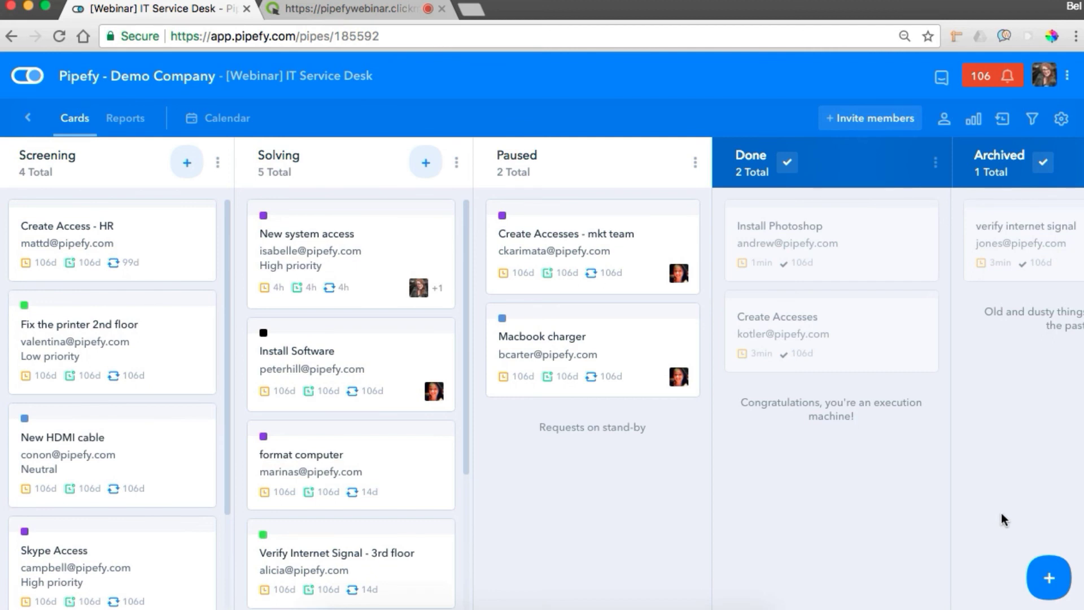
pyautogui.click(1048, 577)
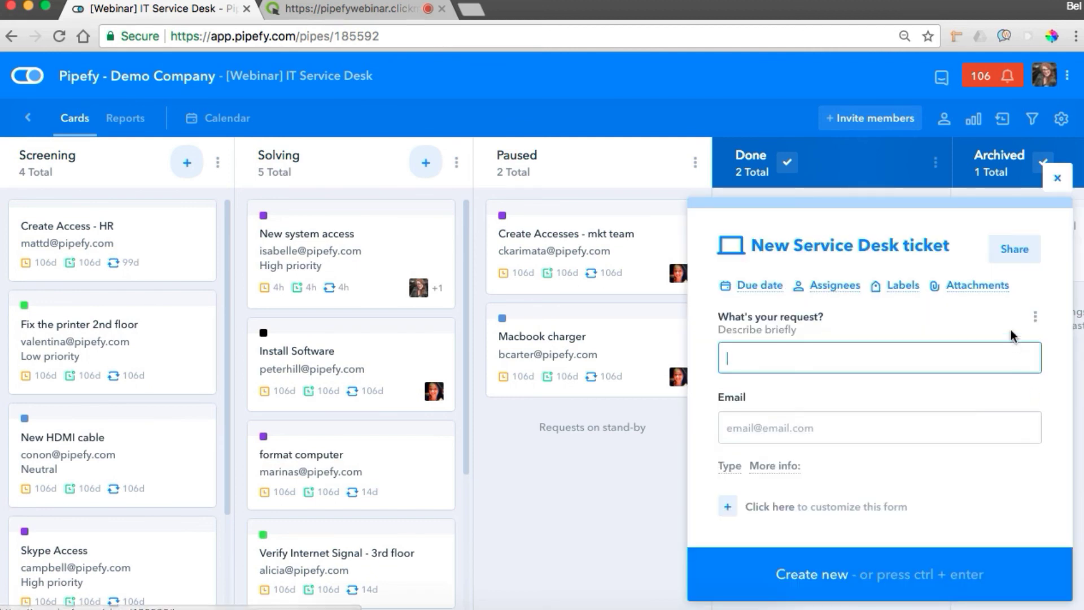
# Step: Copy the ticket form's public link and load it in a new browser tab
pyautogui.click(1015, 249)
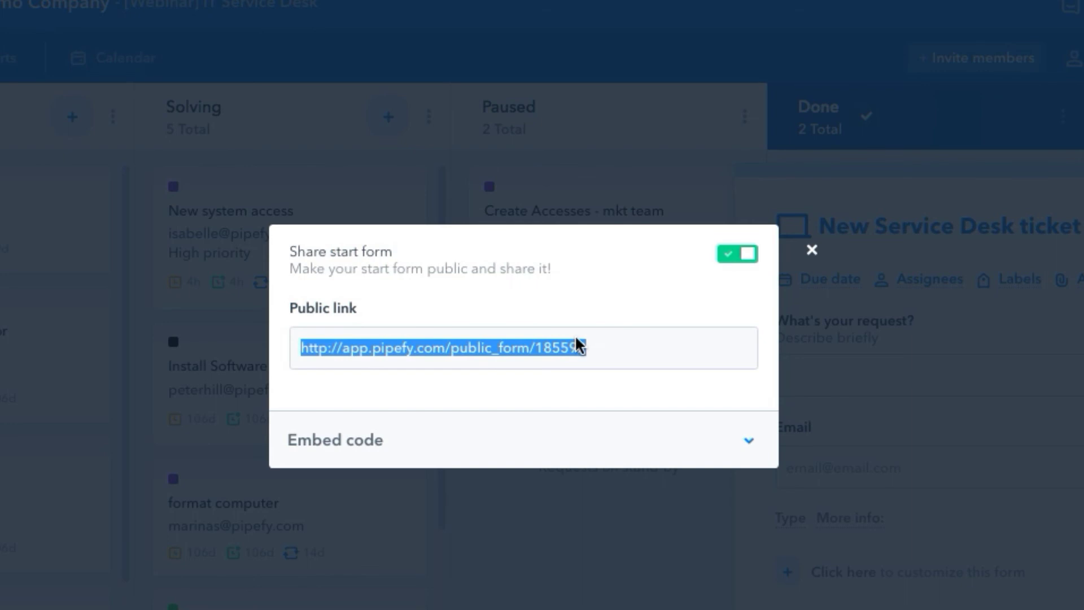
pyautogui.click(812, 249)
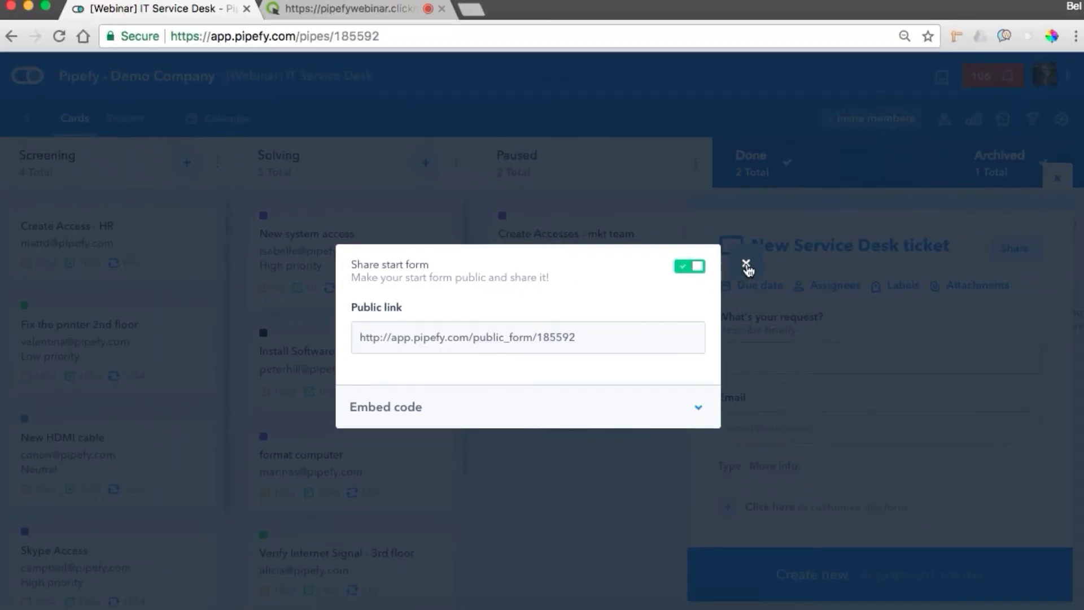
pyautogui.click(746, 265)
pyautogui.click(468, 12)
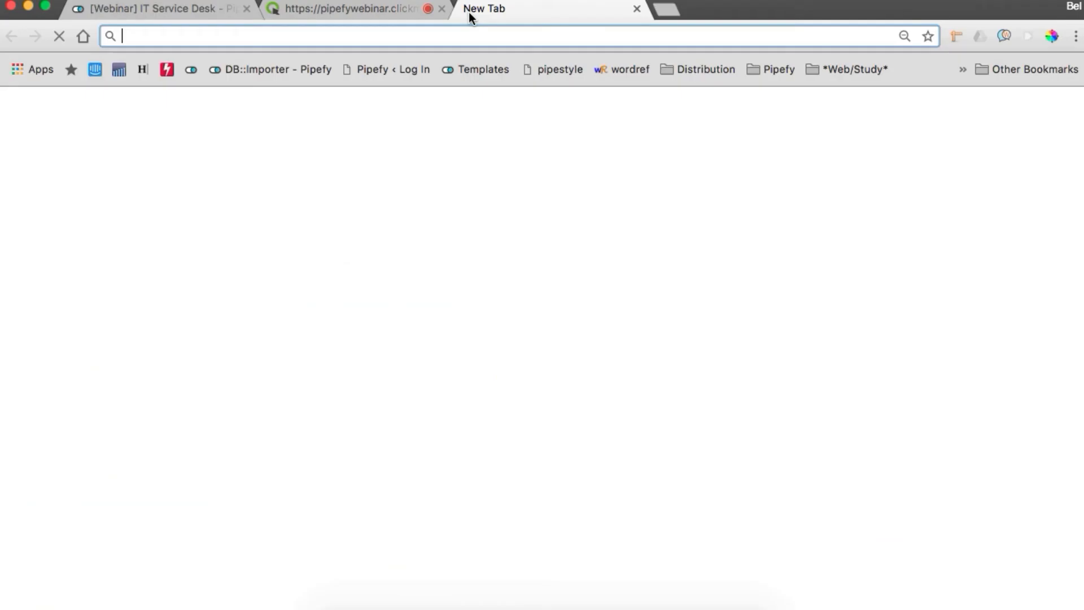
pyautogui.write('http://app.pipefy.com/public_form/185592')
pyautogui.press('Return')
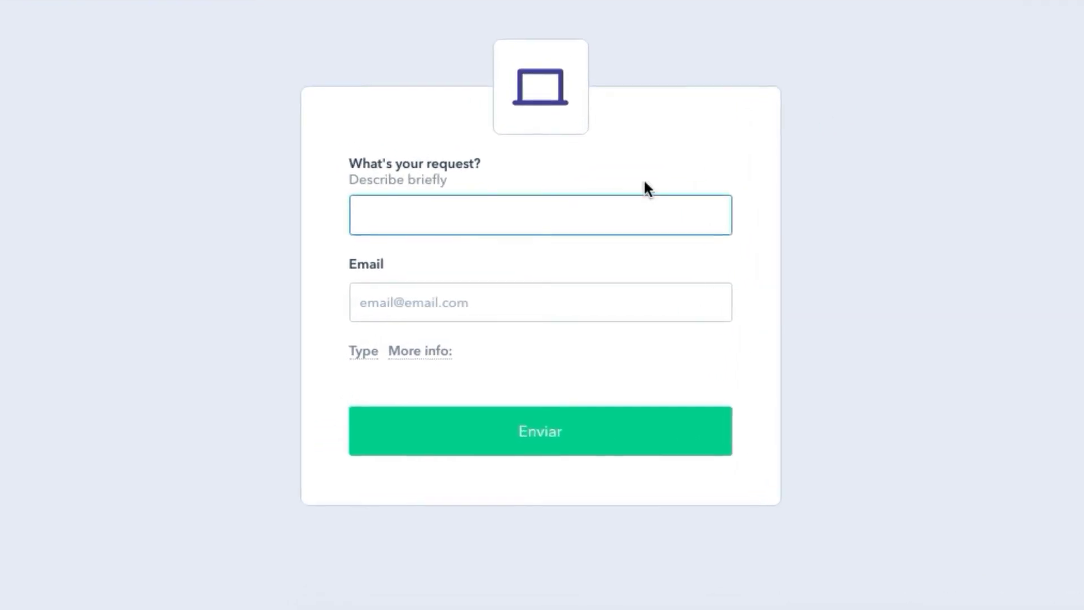
# Step: Submit 'Fix the telephone' with the requester's email and type Equipment maintenance, then return to the board
pyautogui.write('Fix the telephone')
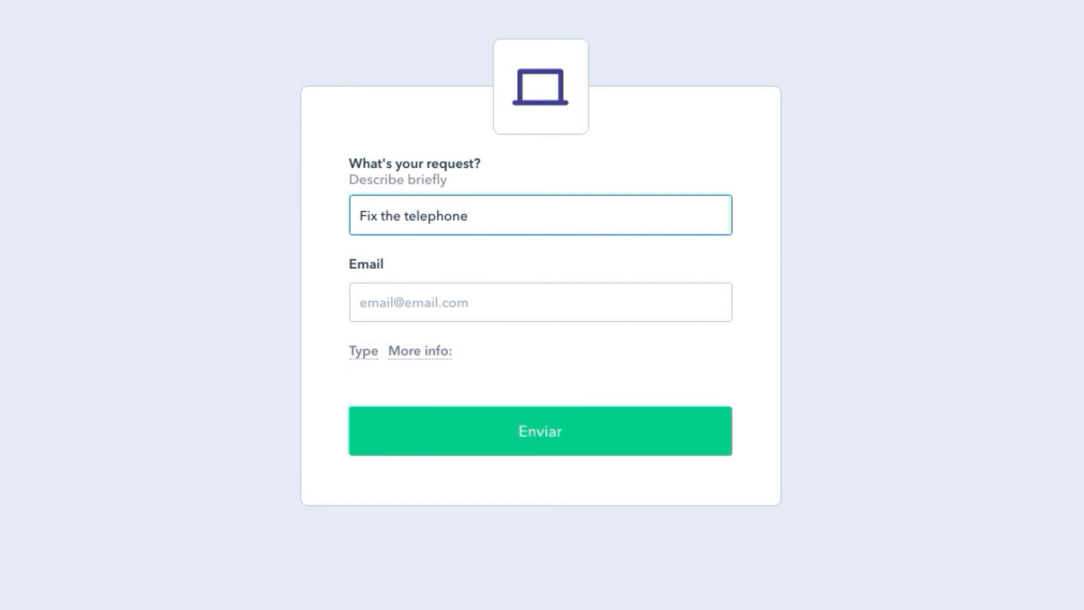
pyautogui.press('Tab')
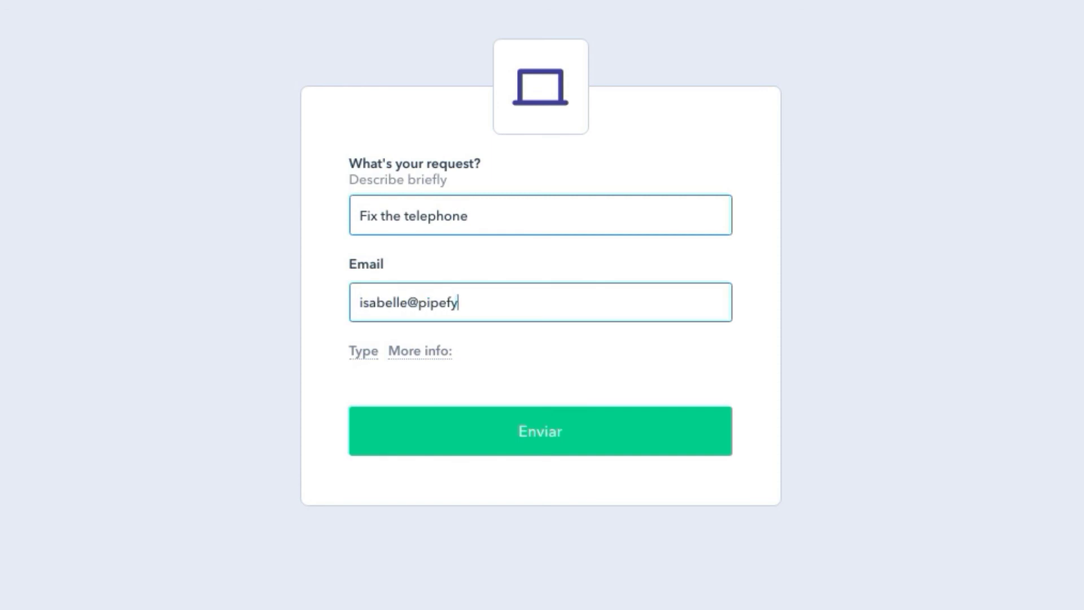
pyautogui.click(351, 367)
pyautogui.click(500, 403)
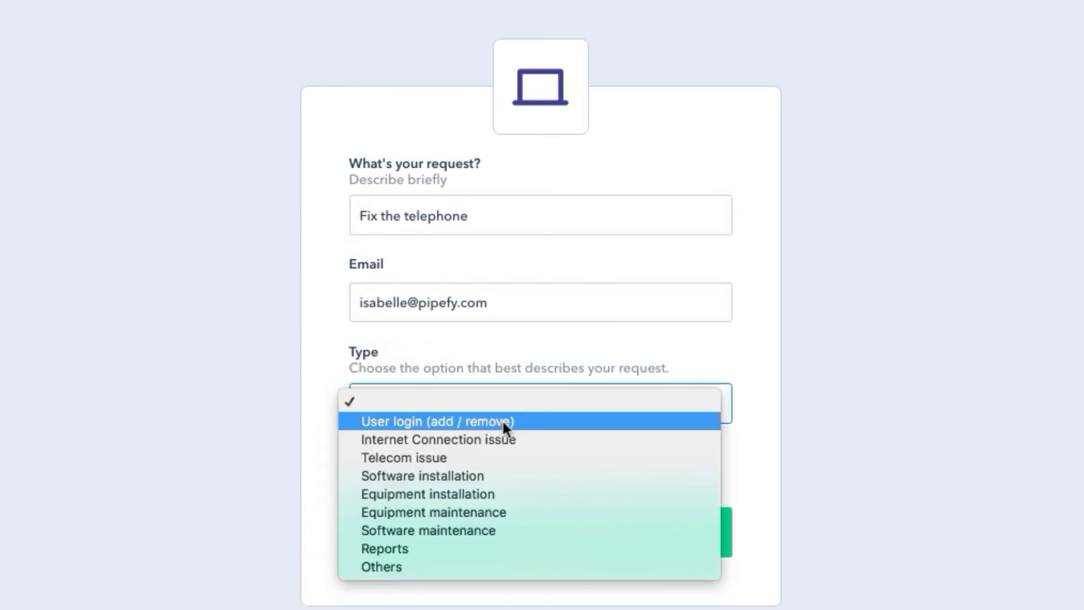
pyautogui.click(480, 512)
pyautogui.click(496, 539)
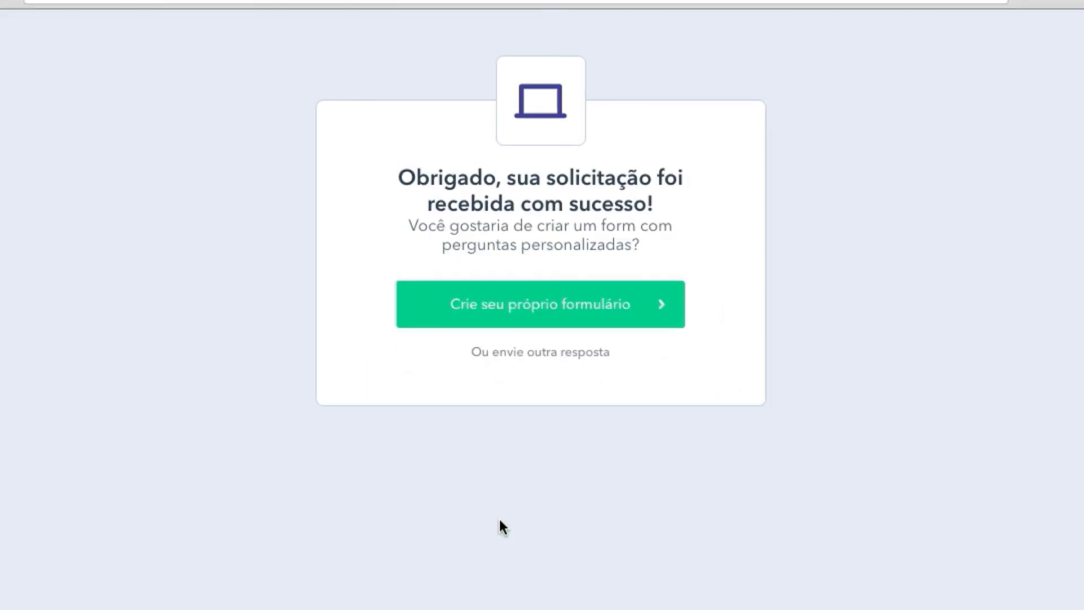
pyautogui.click(171, 11)
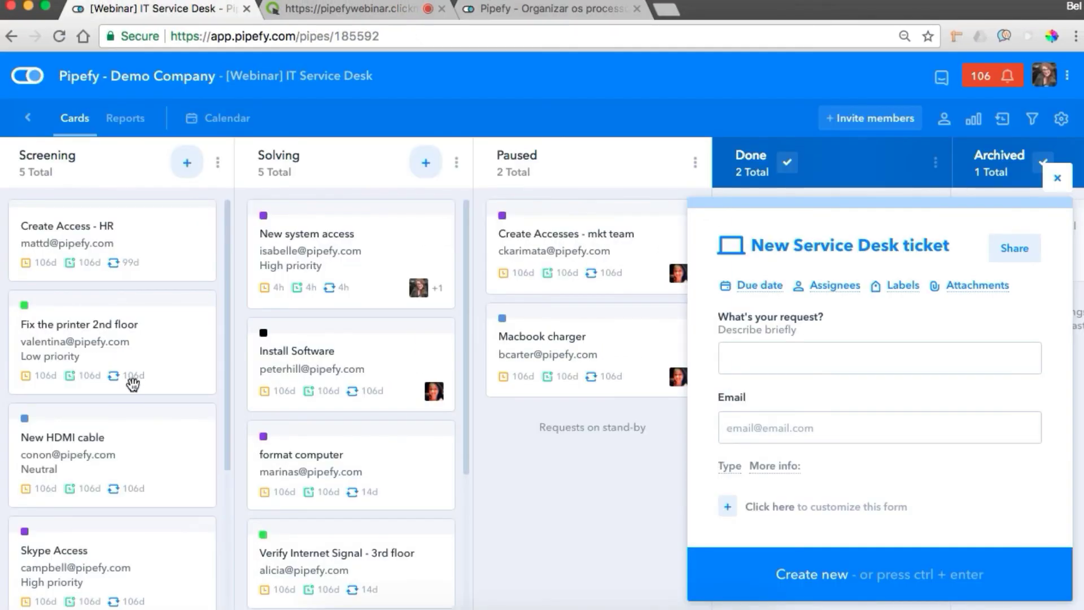
# Step: Open the Fix the telephone card in Screening and check its sent {EXAMPLE} Request received email
pyautogui.scroll(-4, 134, 380)
pyautogui.click(95, 474)
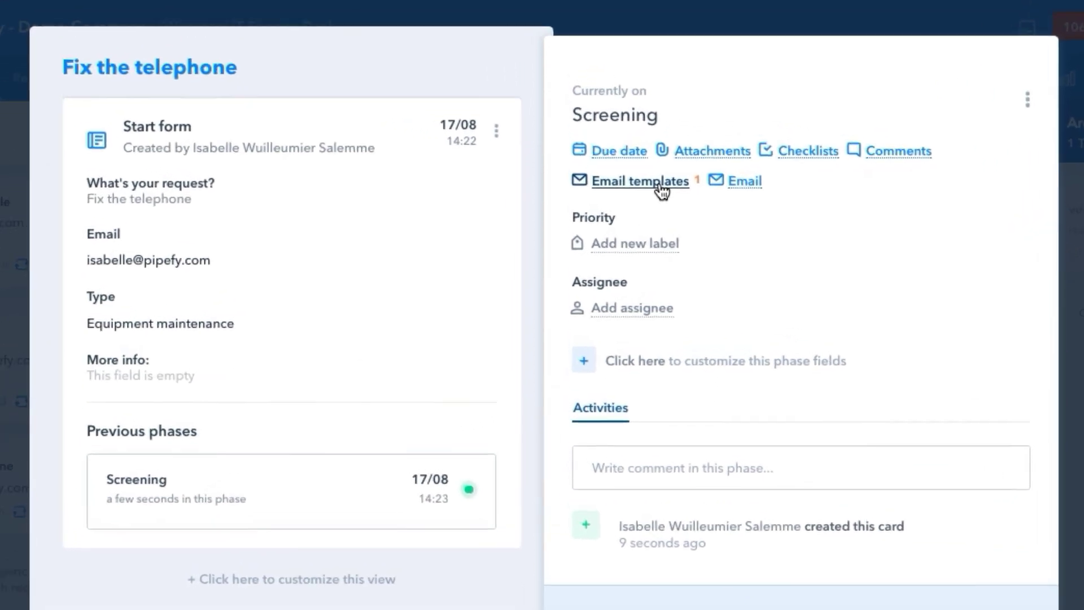
pyautogui.click(639, 208)
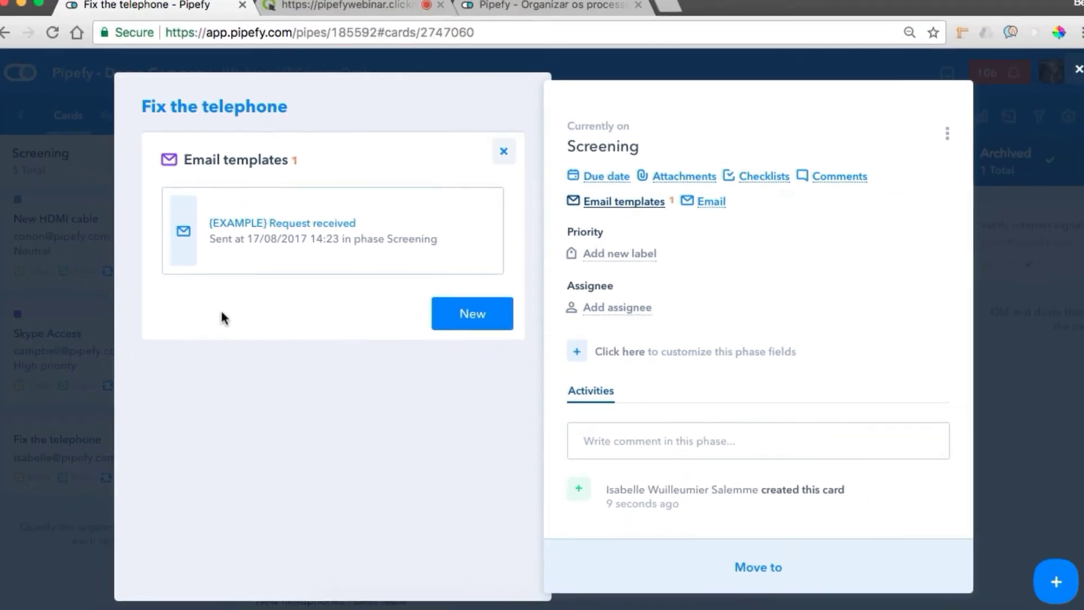
# Step: Close the Fix the telephone card and open the New system access card's email conversation
pyautogui.click(1064, 84)
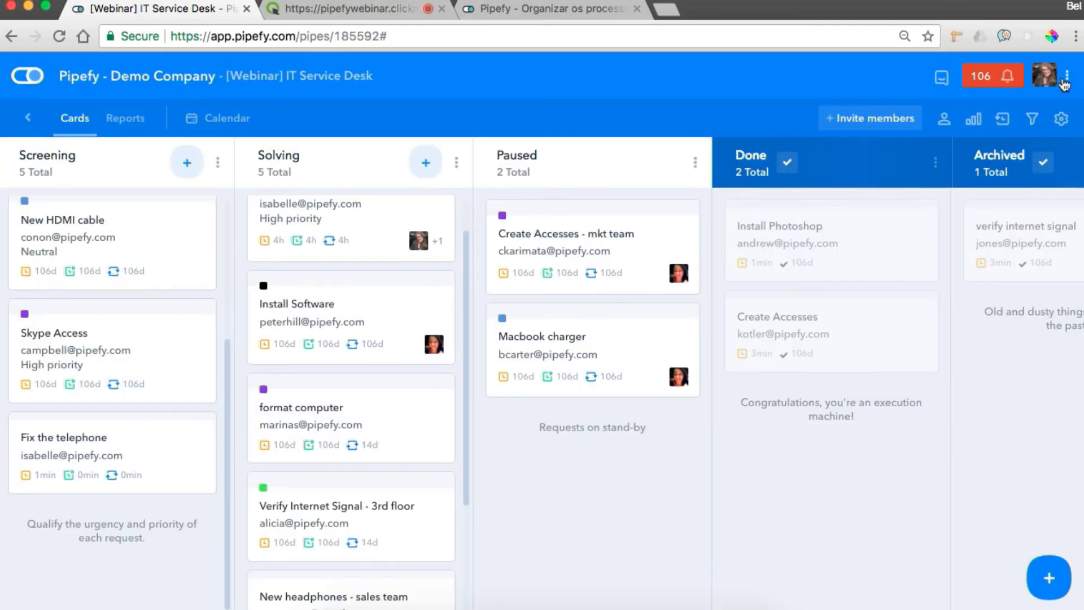
pyautogui.scroll(1, 371, 339)
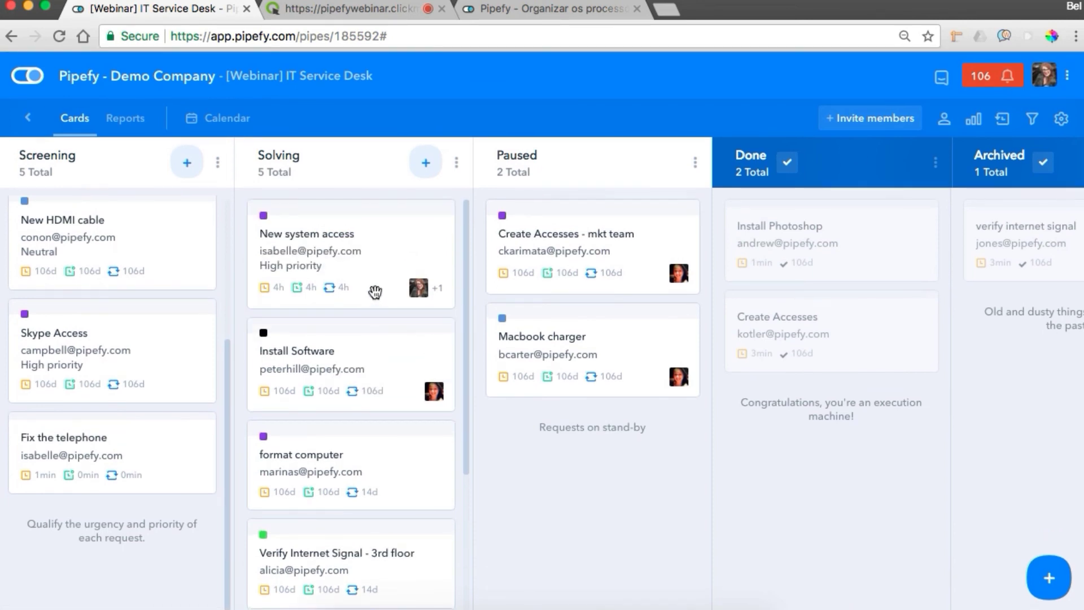
pyautogui.click(366, 263)
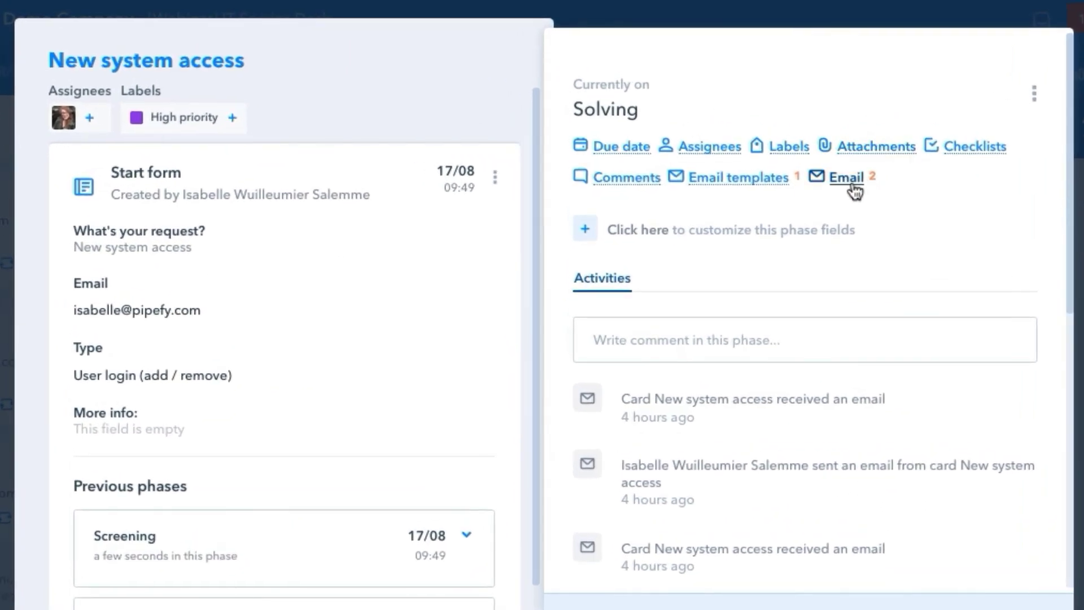
pyautogui.click(819, 191)
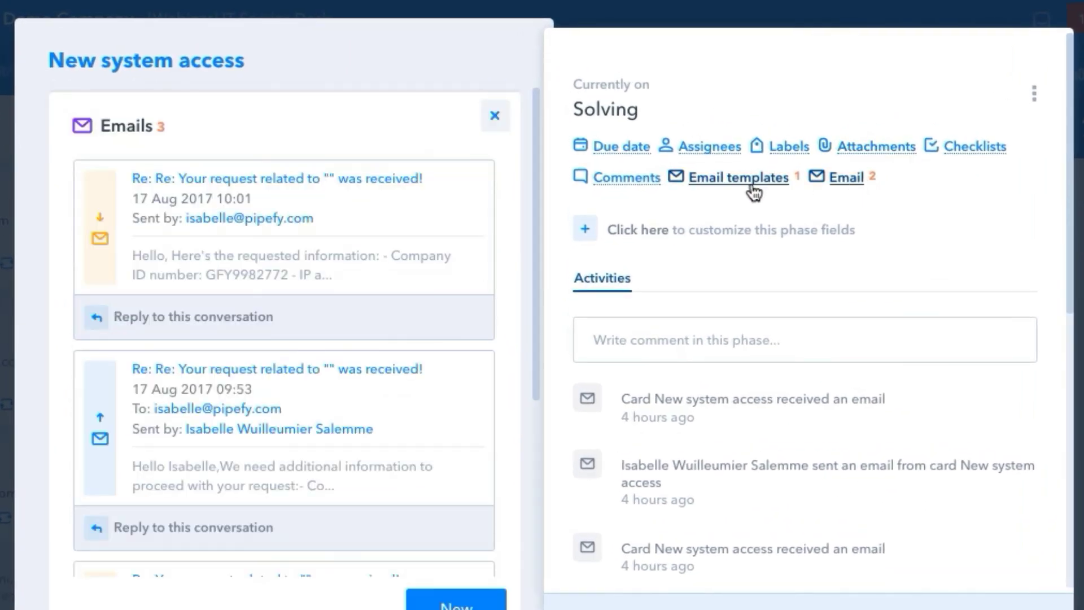
pyautogui.click(754, 192)
pyautogui.click(836, 179)
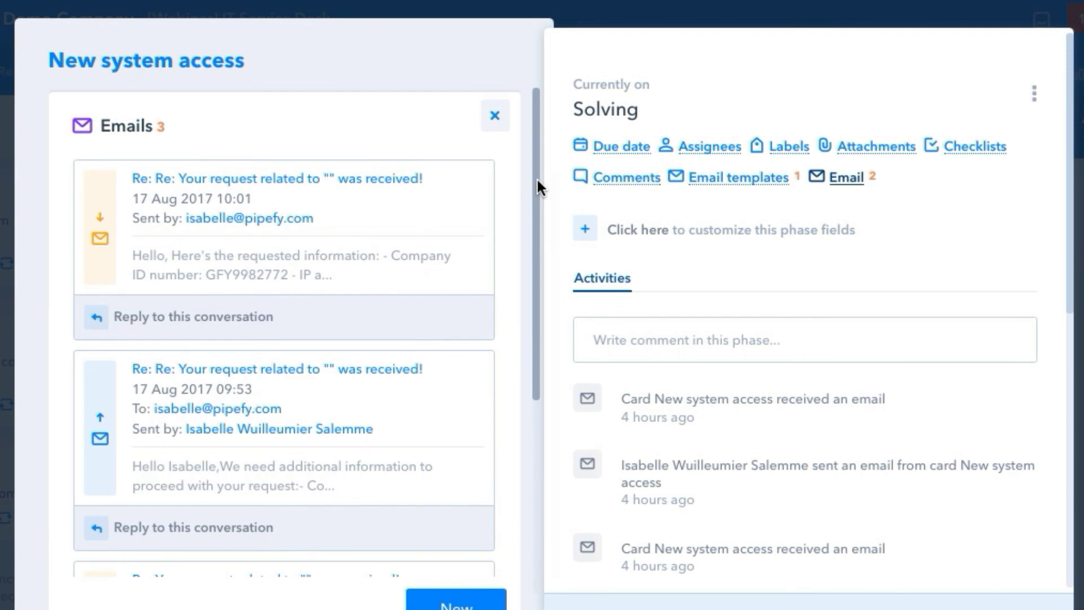
# Step: Expand the latest 10:01 email, read through the request thread, then close the card
pyautogui.moveTo(537, 181); pyautogui.dragTo(492, 347)
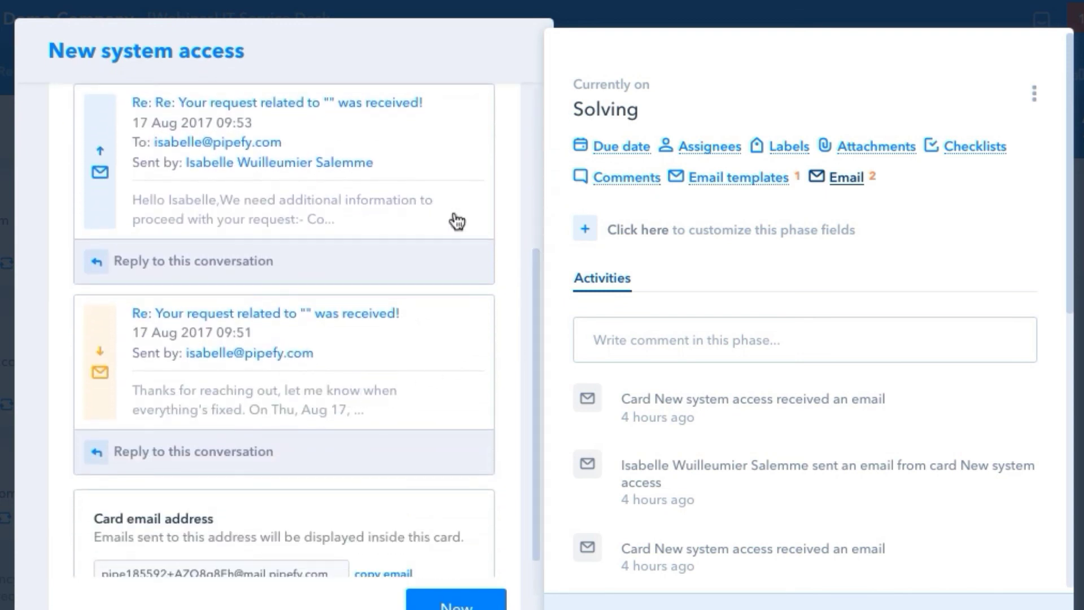
pyautogui.scroll(3, 508, 192)
pyautogui.click(400, 182)
pyautogui.moveTo(537, 138); pyautogui.dragTo(513, 104)
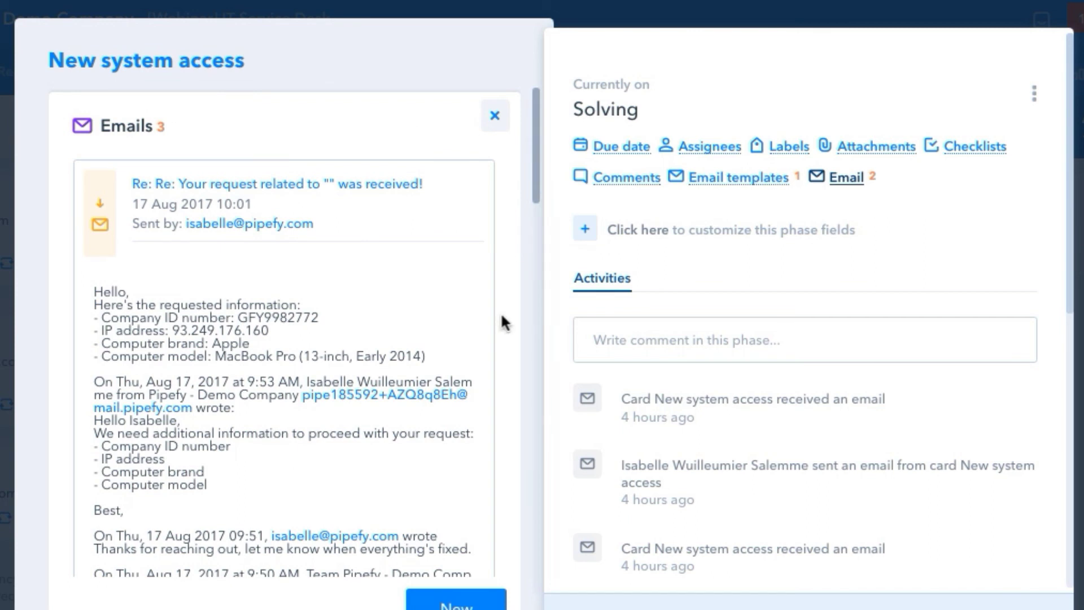
pyautogui.scroll(-15, 502, 317)
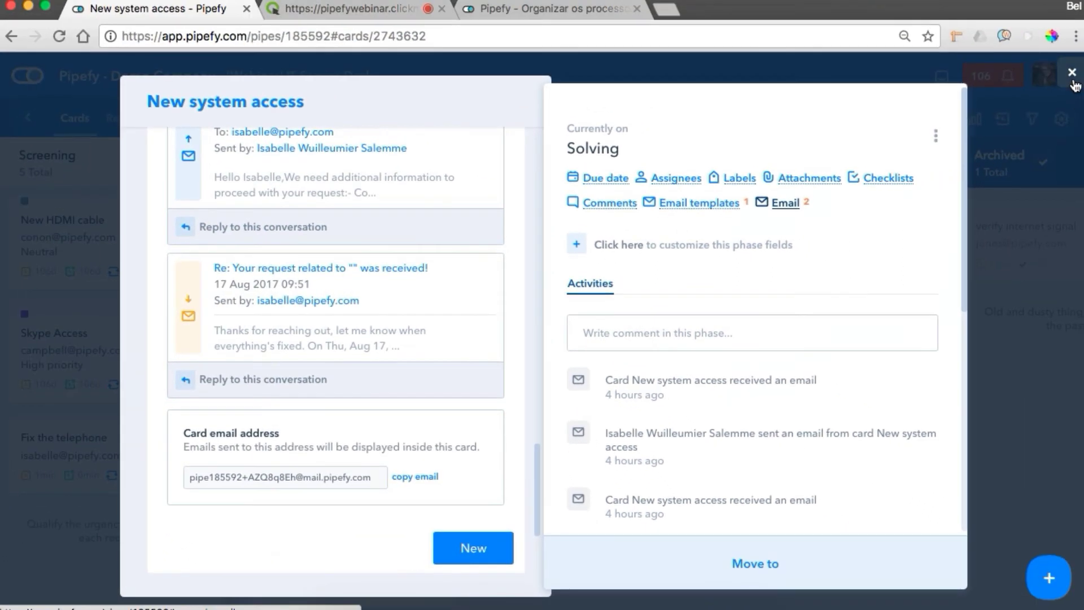
pyautogui.click(30, 118)
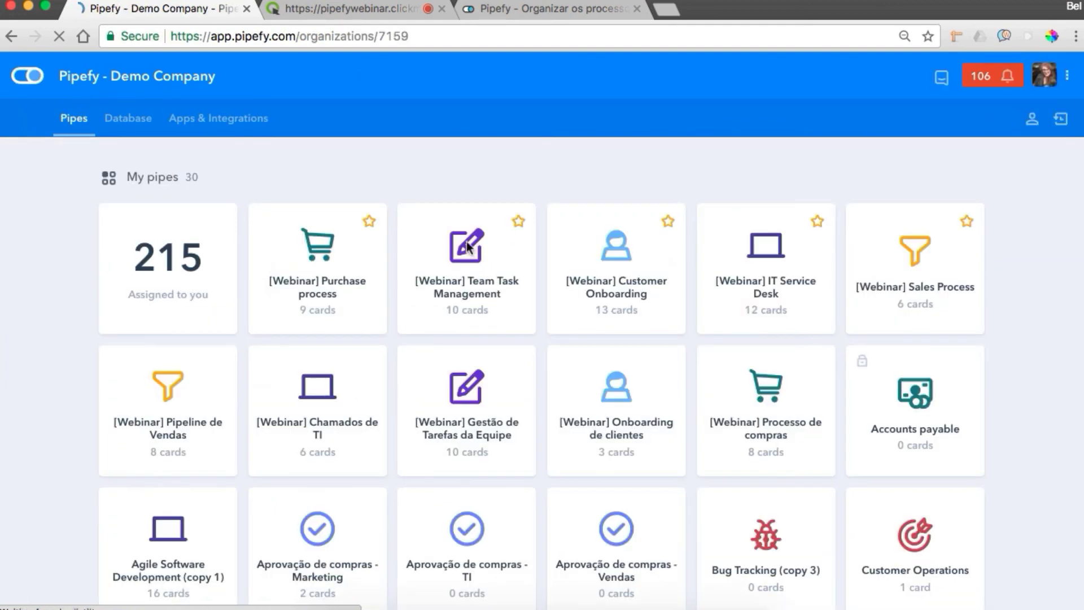
# Step: Review the 2 comments on the Fly to the moon card in Team Task Management, then close it
pyautogui.click(463, 272)
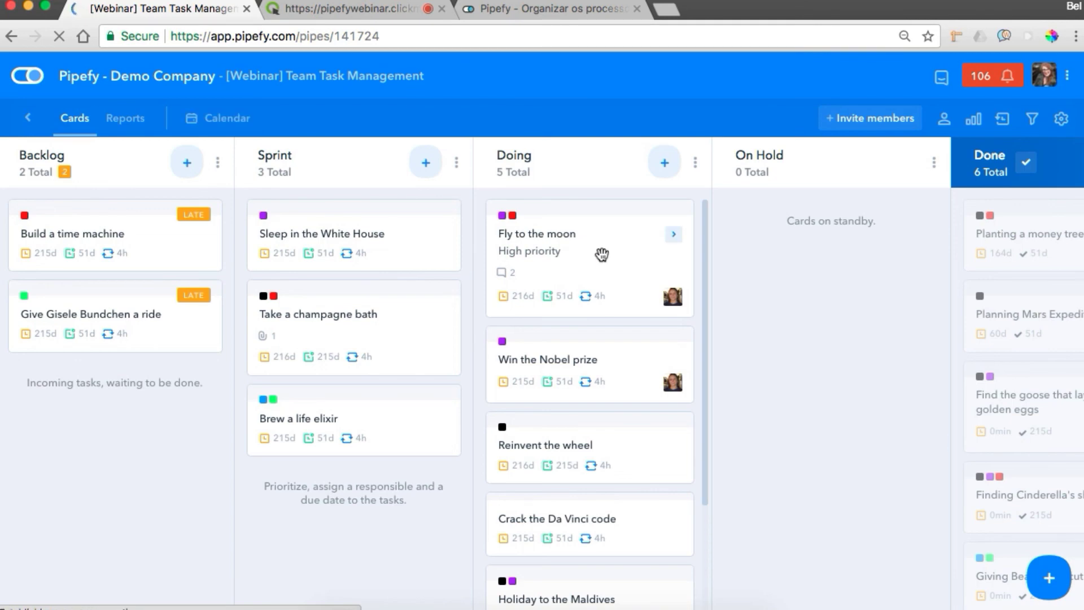
pyautogui.click(602, 254)
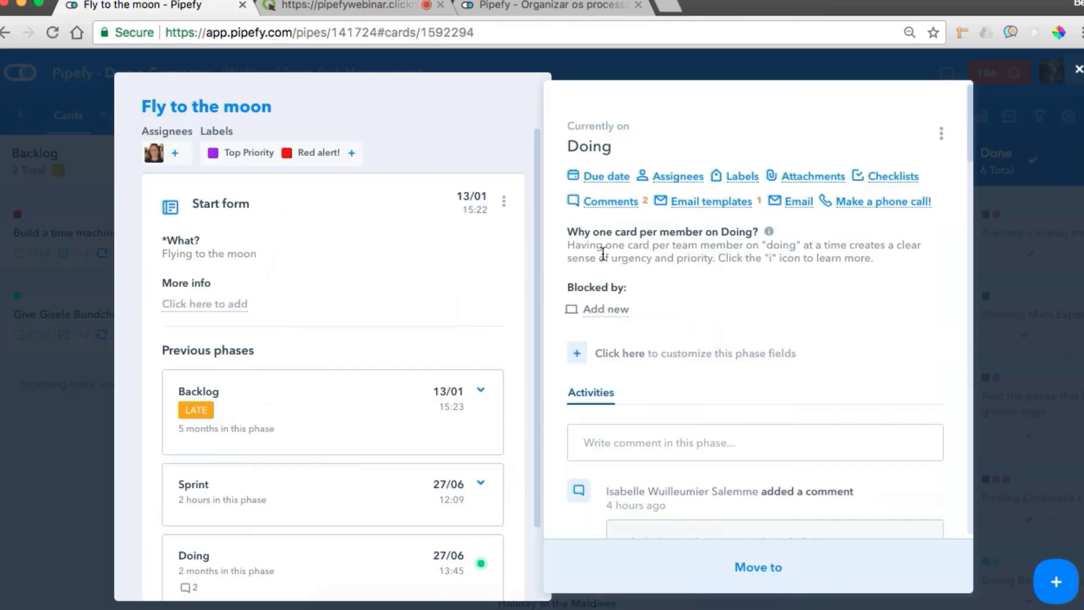
pyautogui.click(621, 214)
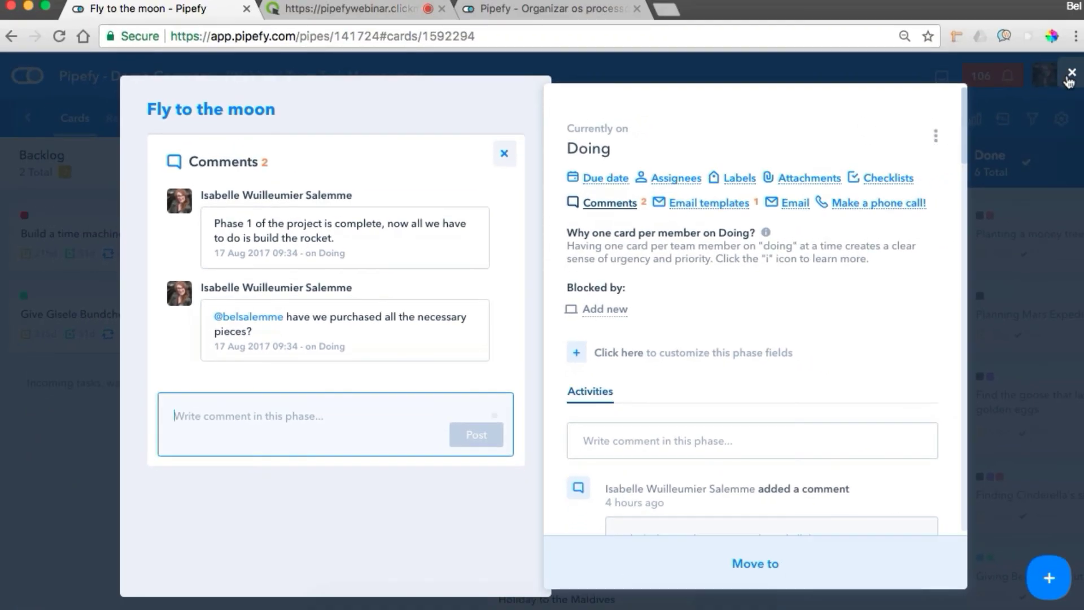
pyautogui.click(1069, 78)
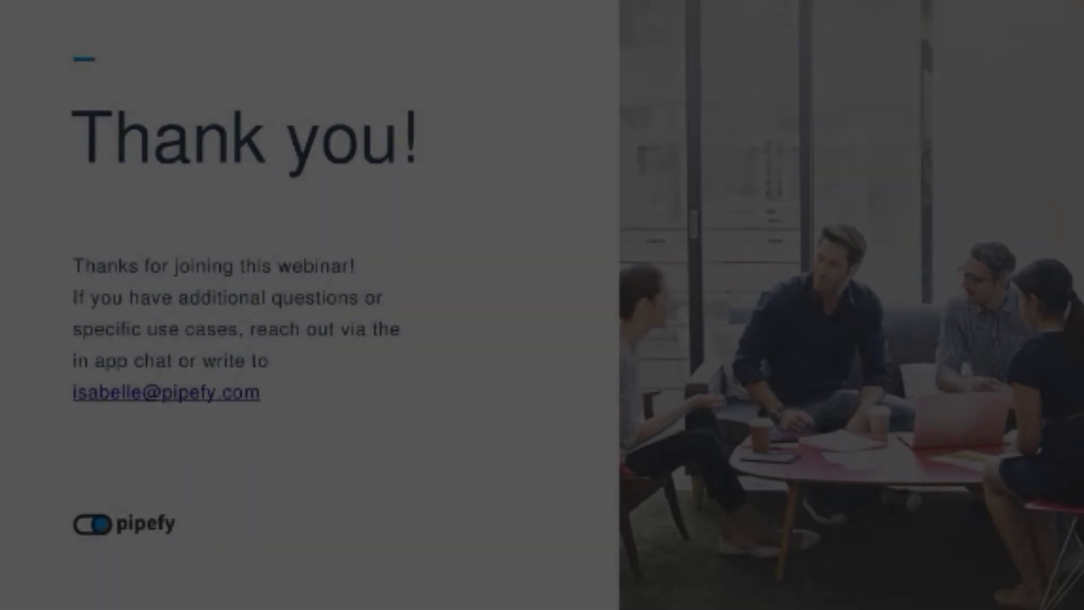